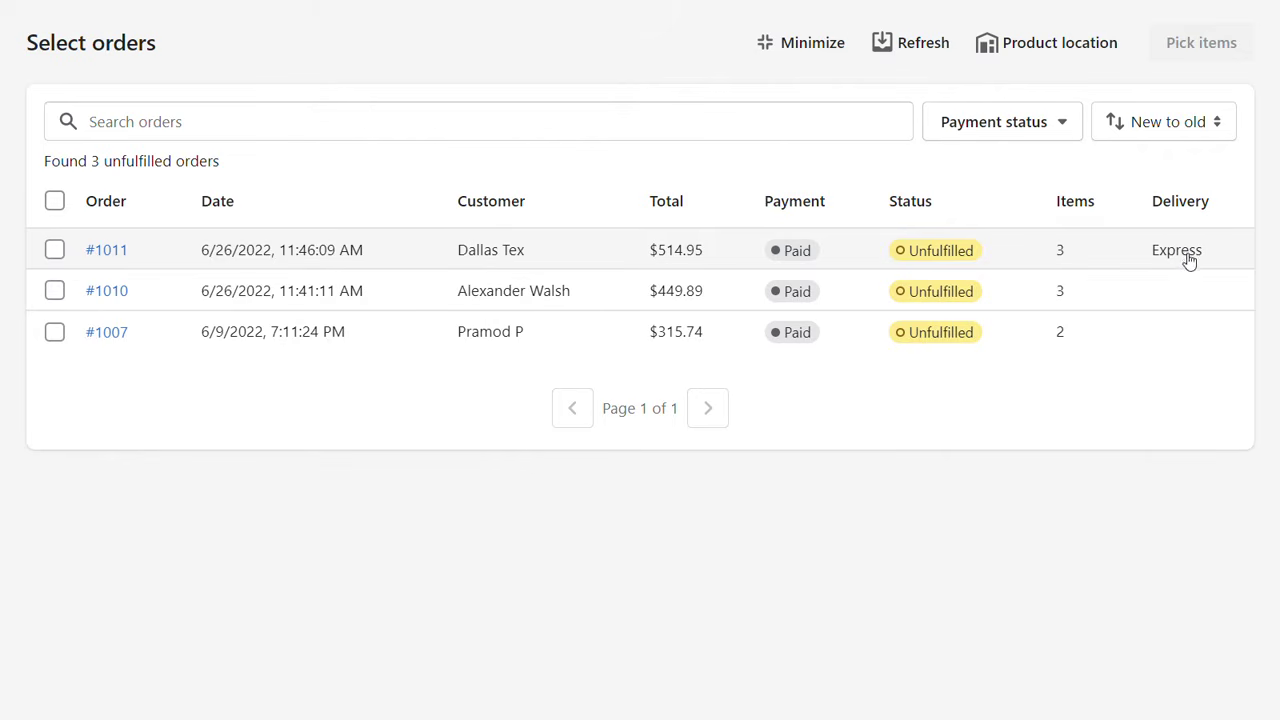
Select all three unfulfilled orders, start picking their items, and dismiss the quick start notice
left_click(58, 203)
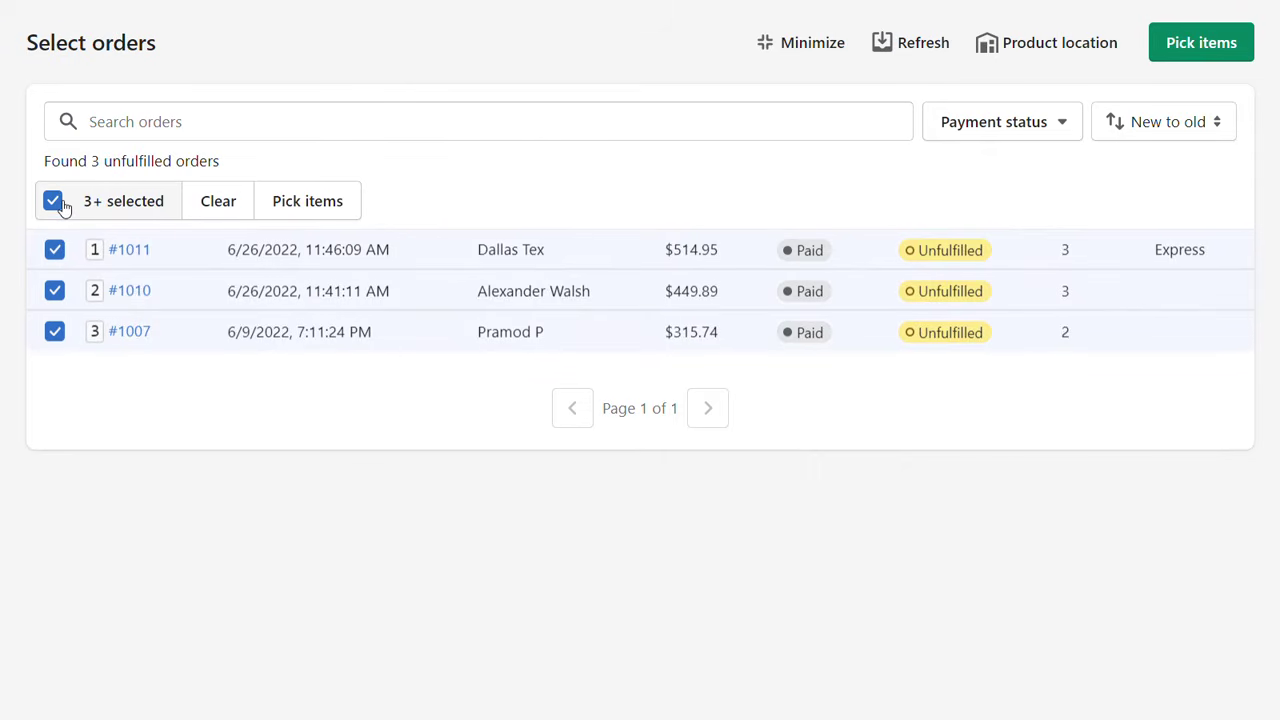
left_click(1197, 50)
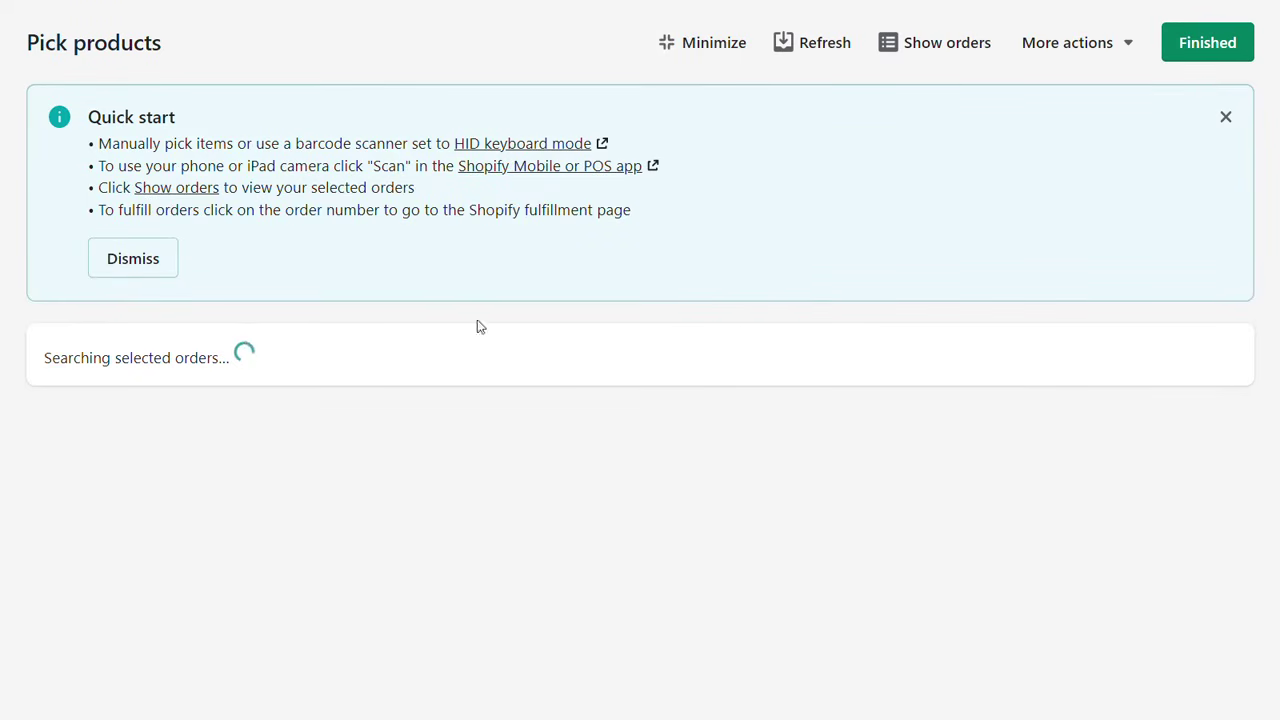
left_click(150, 262)
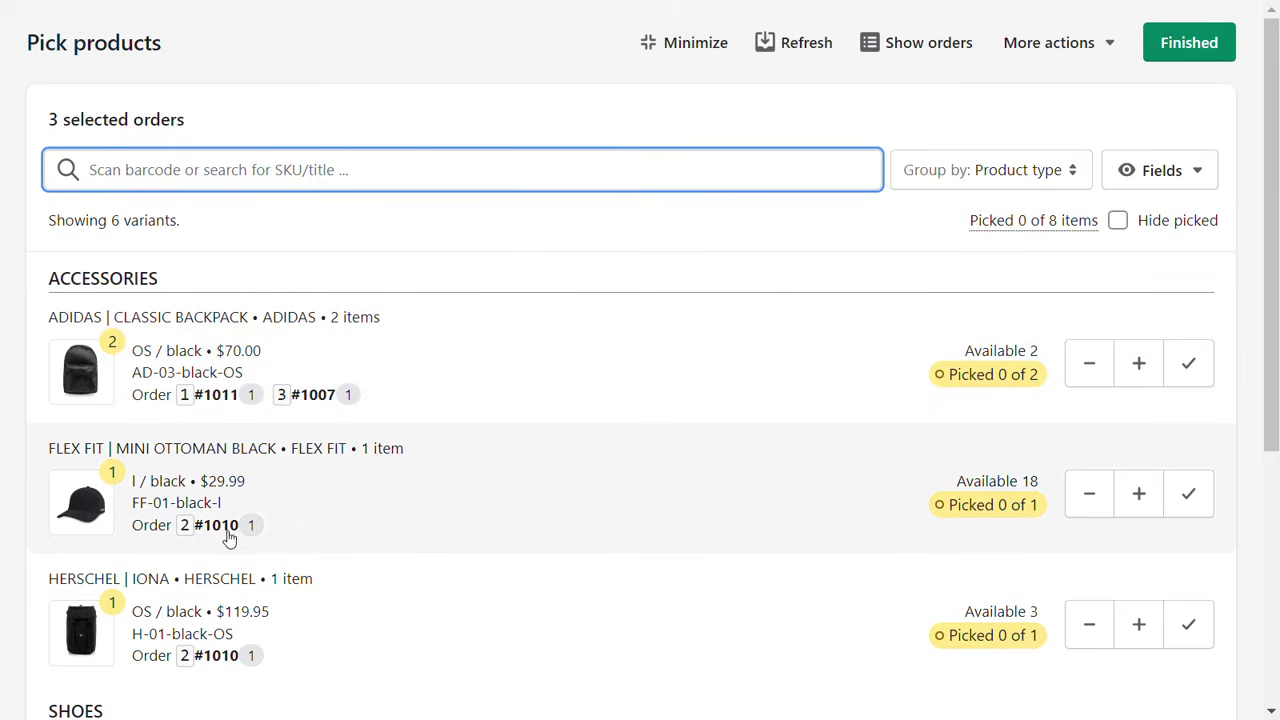
Look through the pick list grouped by product type and regroup it by order
scroll(489, 394, "down", 4)
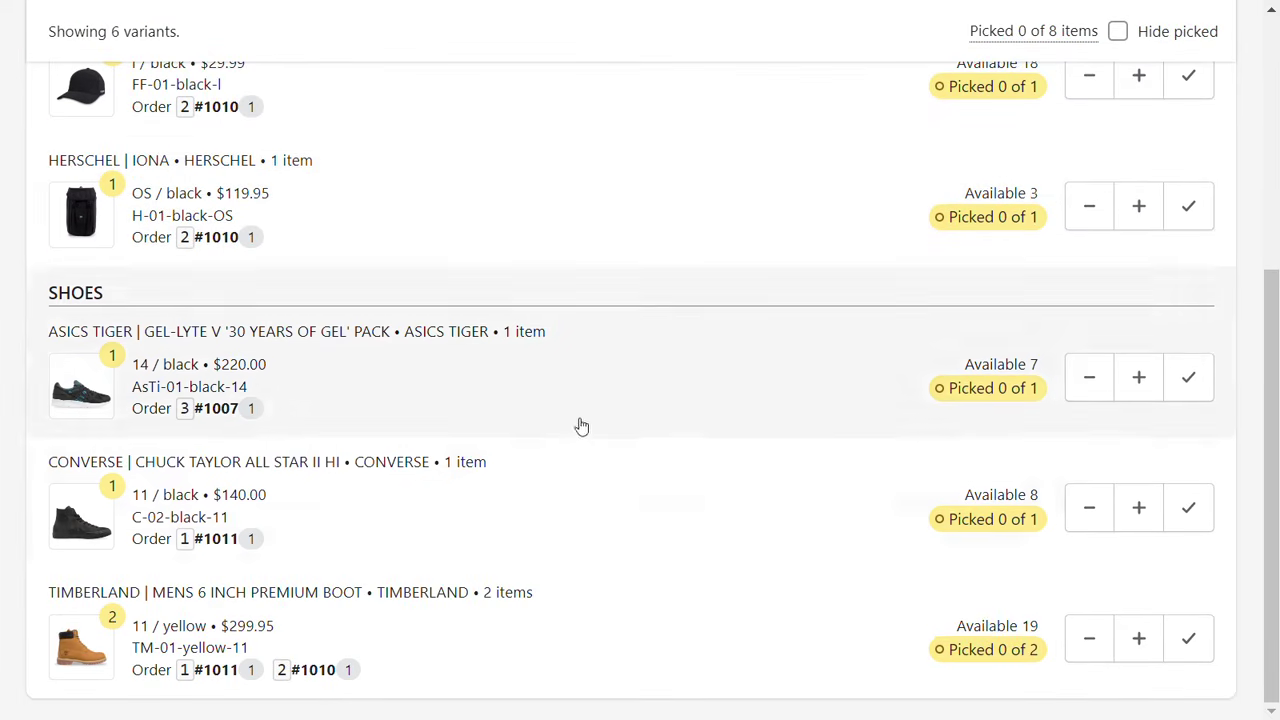
scroll(583, 420, "up", 4)
left_click(1060, 176)
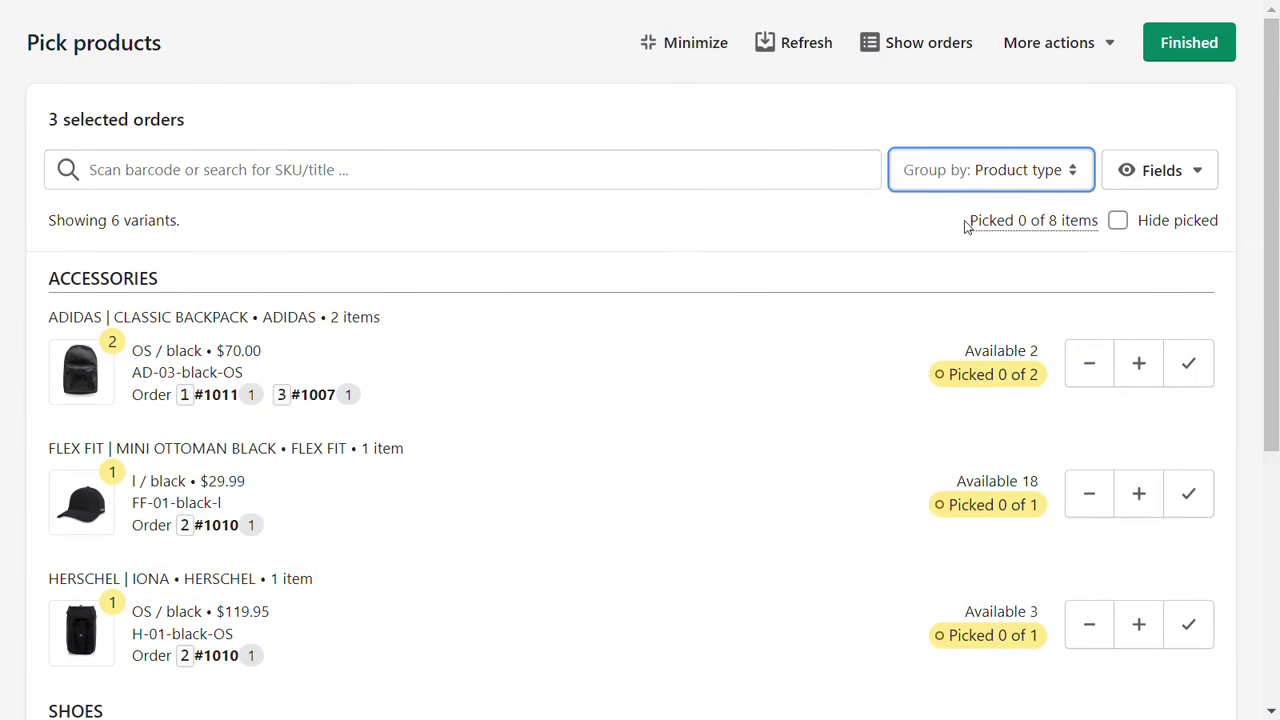
key("Down")
Enlarge the Adidas backpack and Converse shoe images, and review the line items of all three orders
scroll(400, 306, "down", 1)
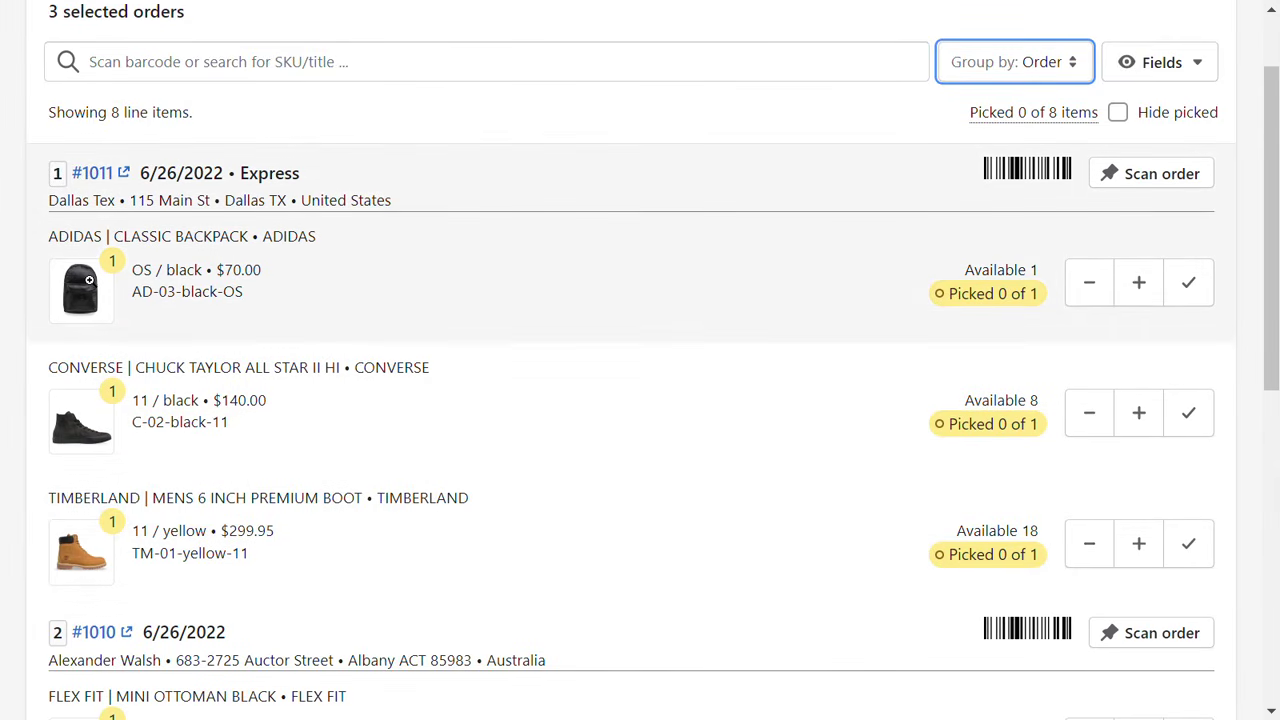
left_click(90, 290)
left_click(90, 293)
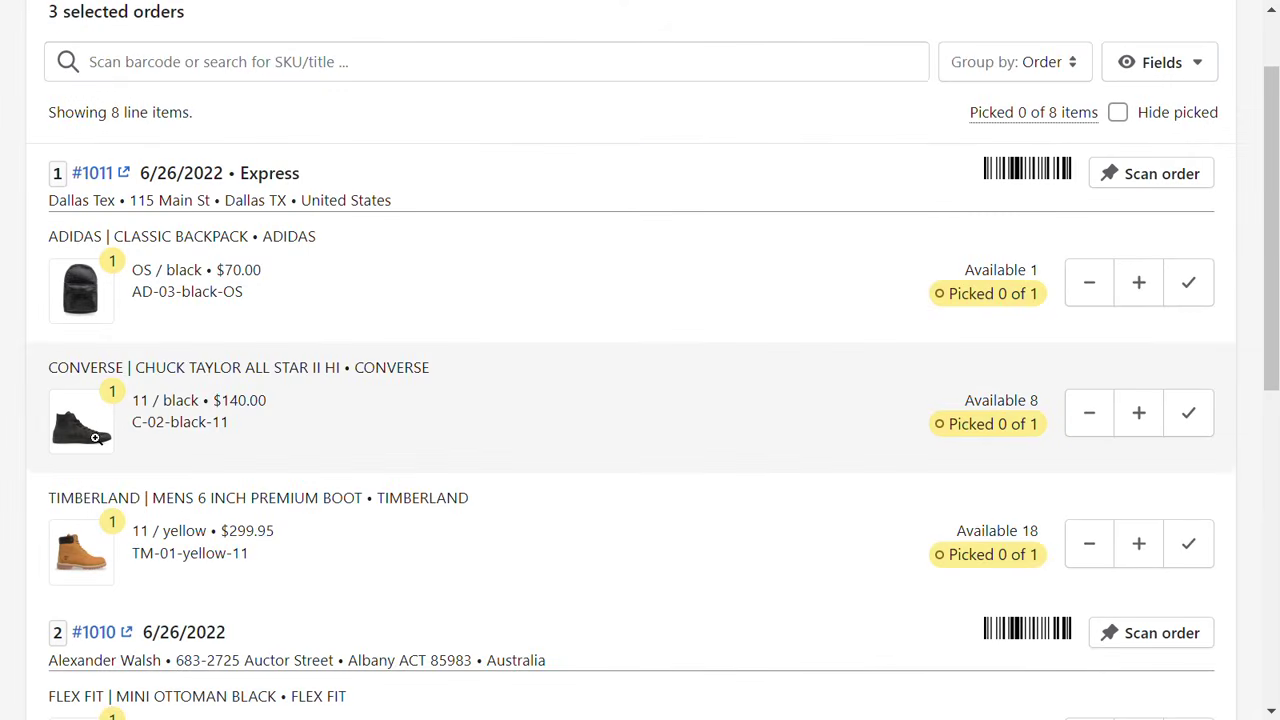
left_click(95, 443)
left_click(95, 443)
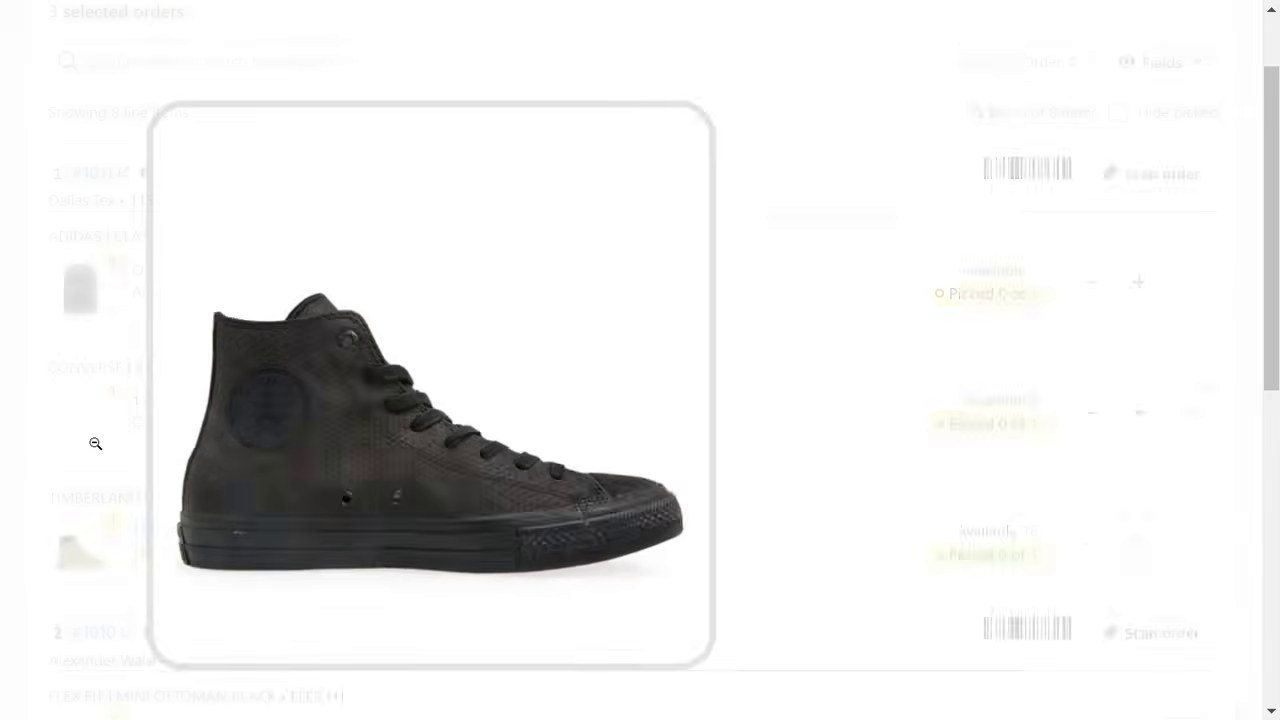
scroll(468, 388, "down", 2)
scroll(468, 388, "down", 5)
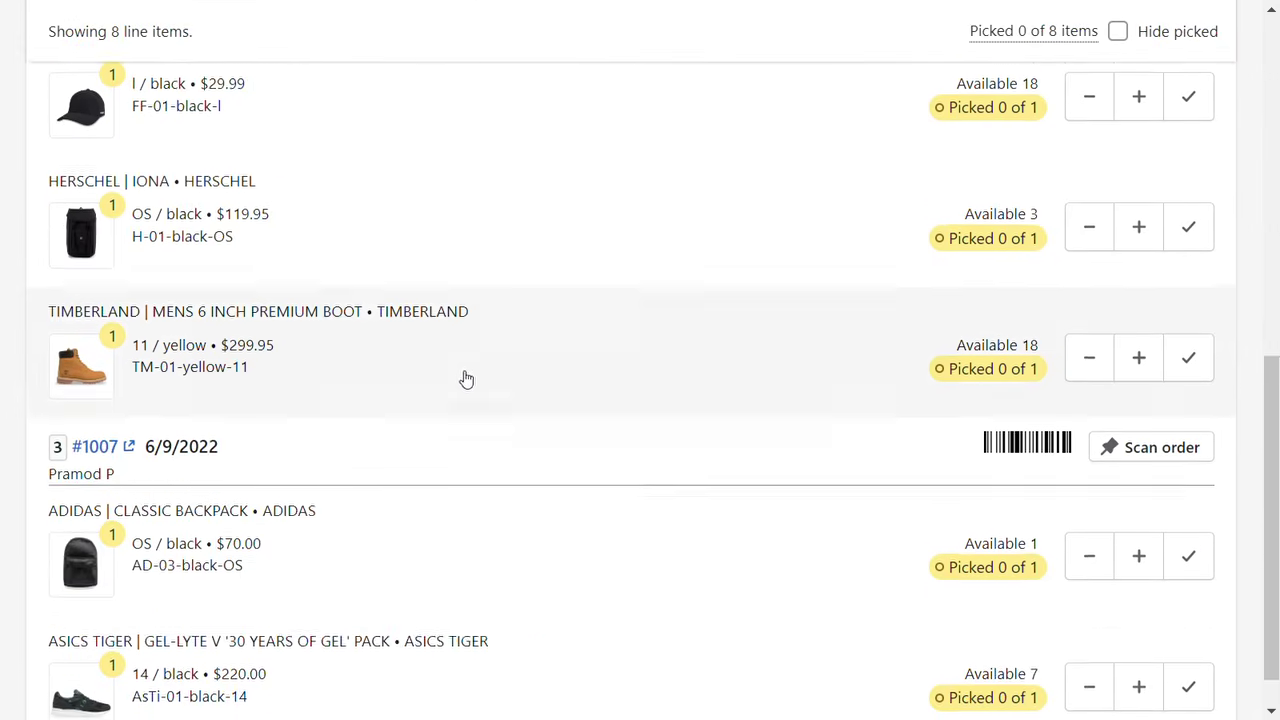
scroll(463, 377, "up", 2)
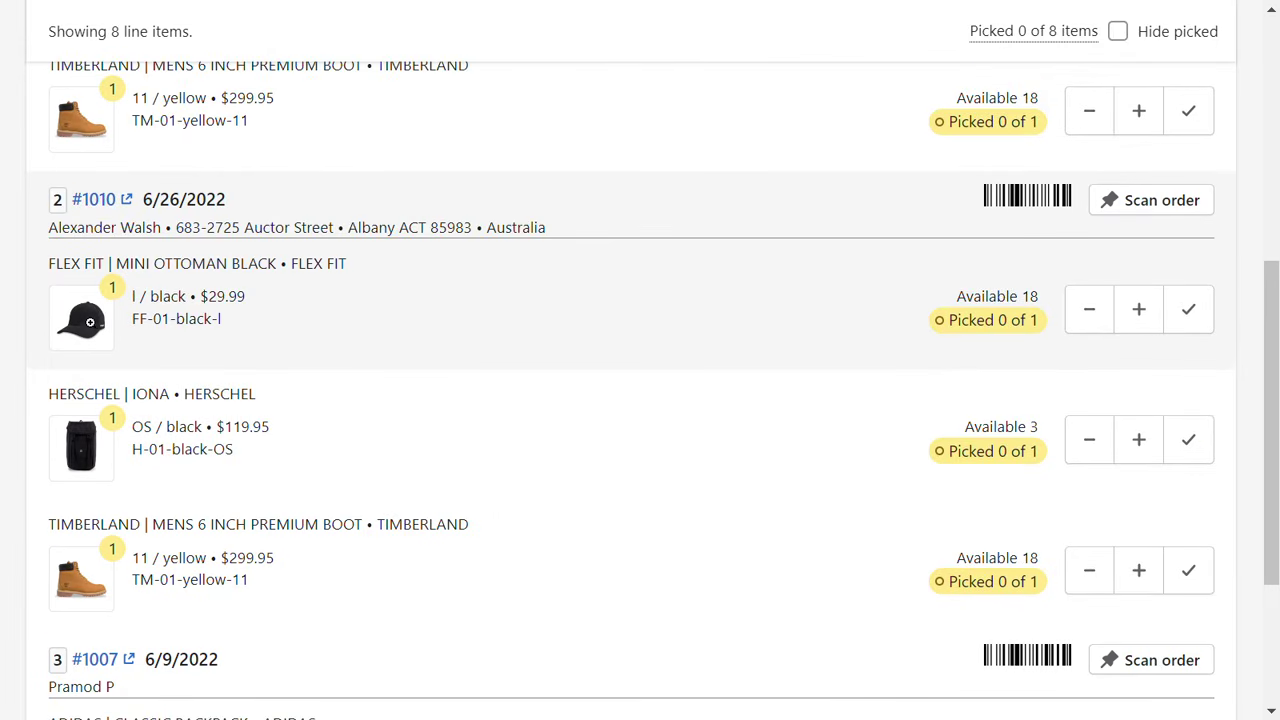
scroll(287, 344, "down", 3)
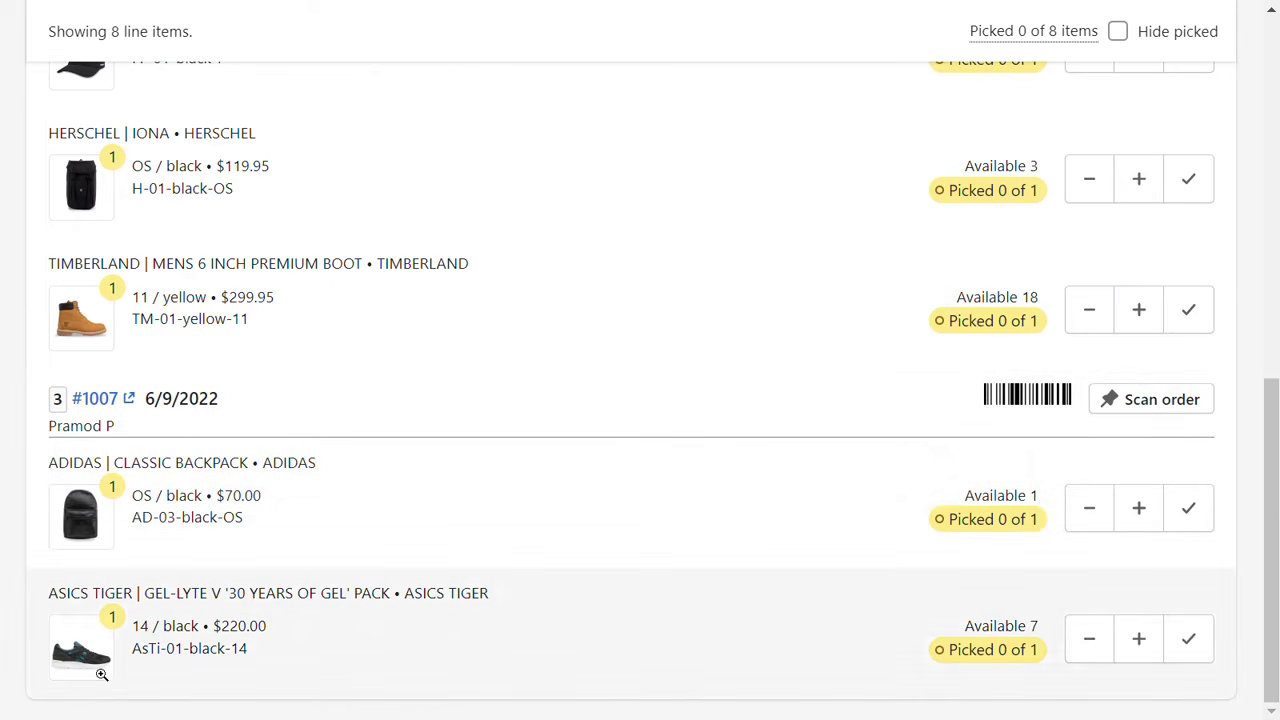
scroll(677, 291, "up", 7)
scroll(715, 295, "up", 2)
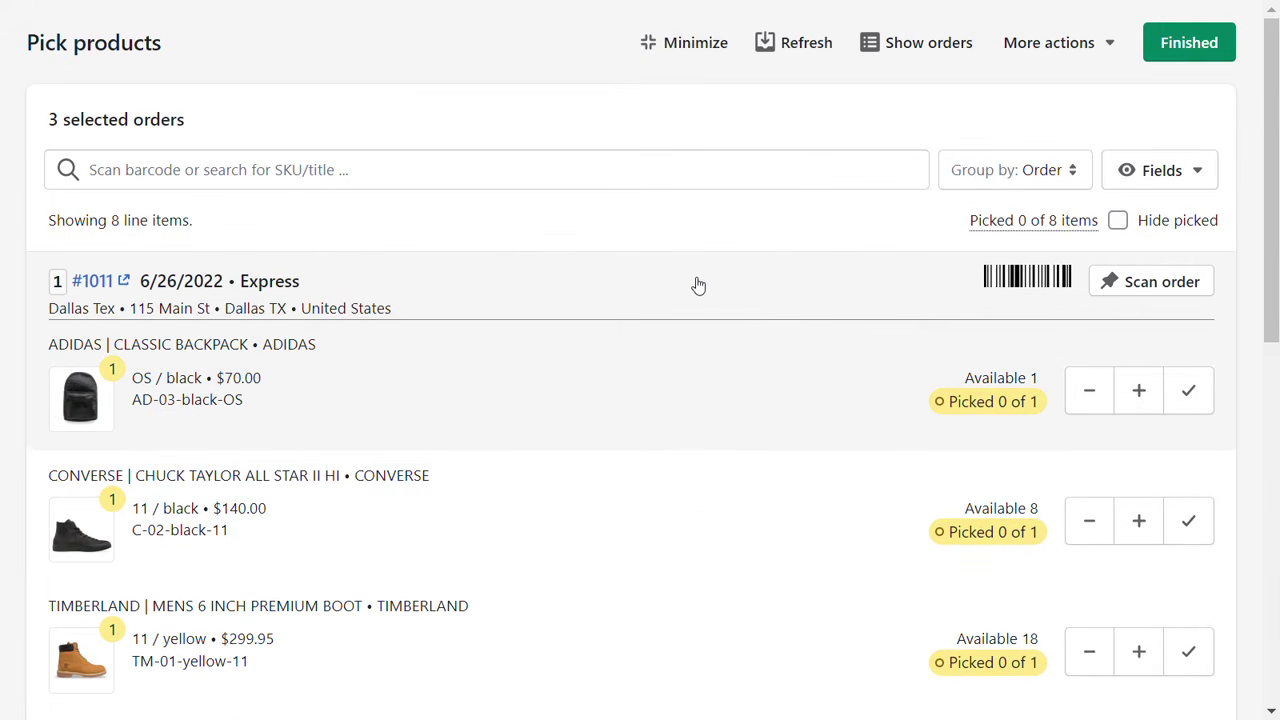
Mark the Adidas backpack, Converse shoes and Timberland boots of the Express order as picked
left_click(1209, 398)
left_click(1191, 520)
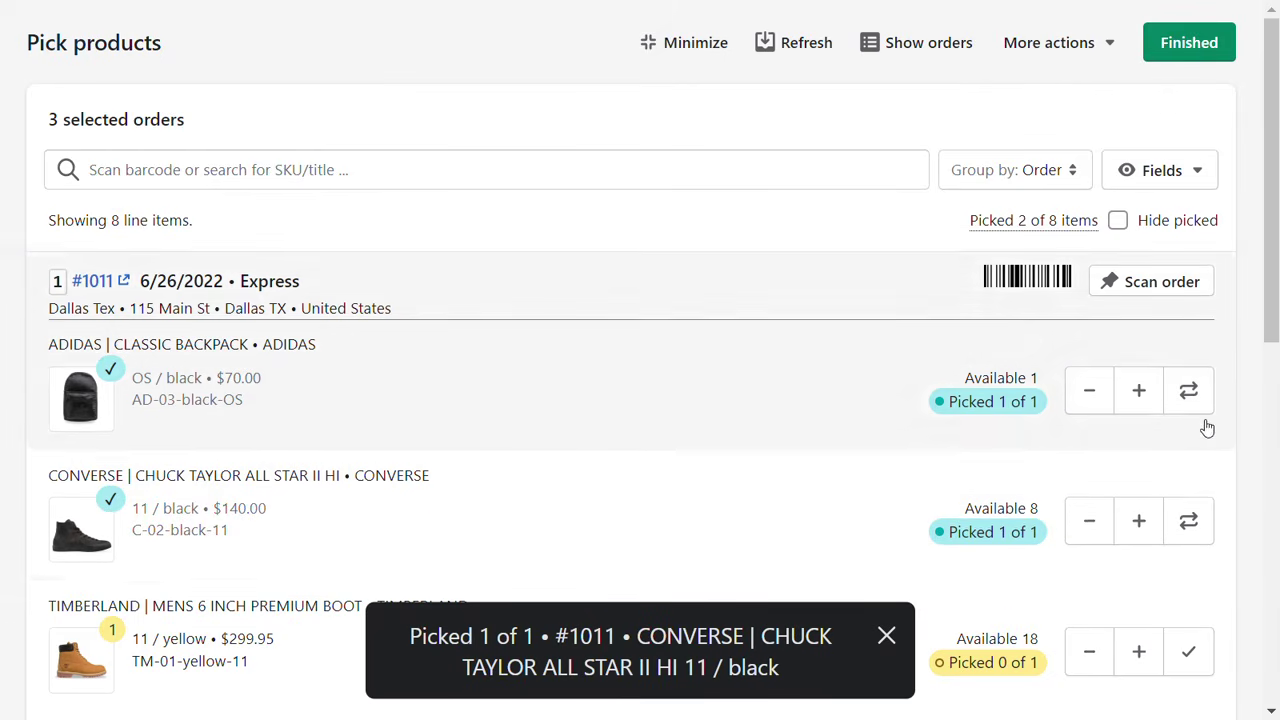
scroll(1203, 420, "down", 2)
left_click(1188, 438)
Mark only the Flex Fit cap and Herschel bag in the second order, plus the Adidas backpack and Asics Tiger shoes in the third, as picked
scroll(1172, 388, "down", 4)
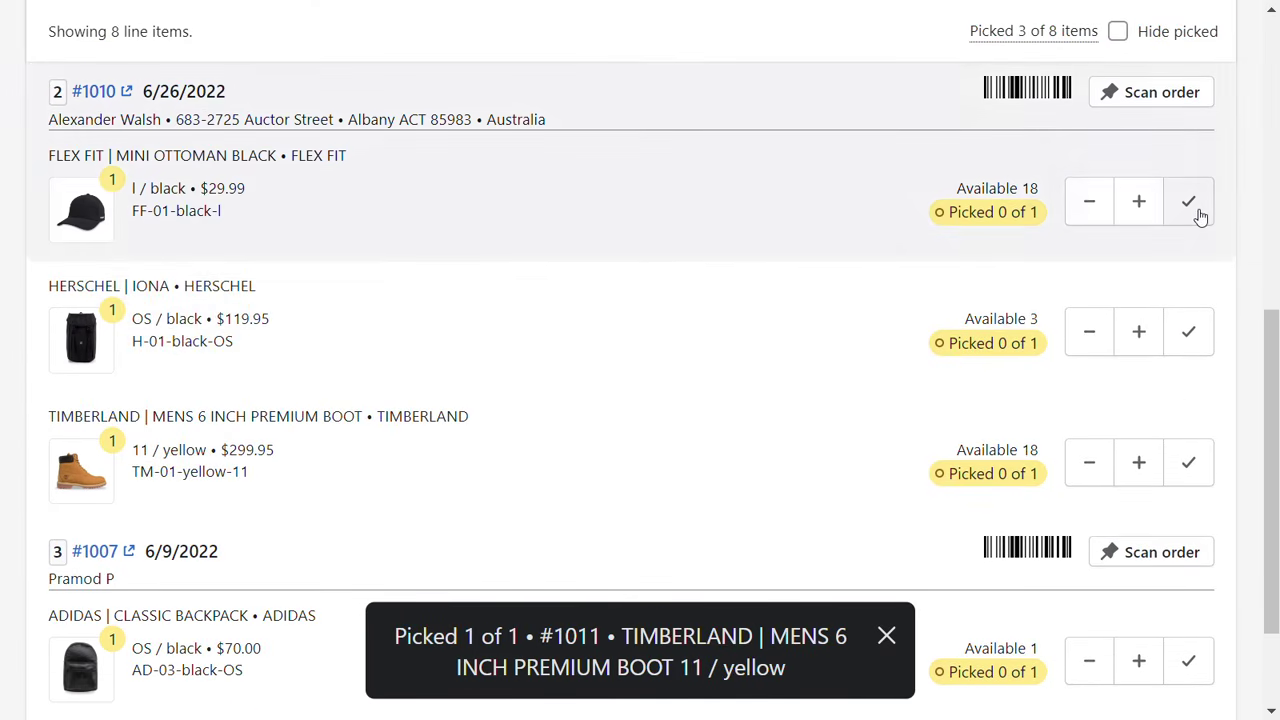
left_click(1190, 205)
left_click(1193, 335)
scroll(1197, 337, "down", 2)
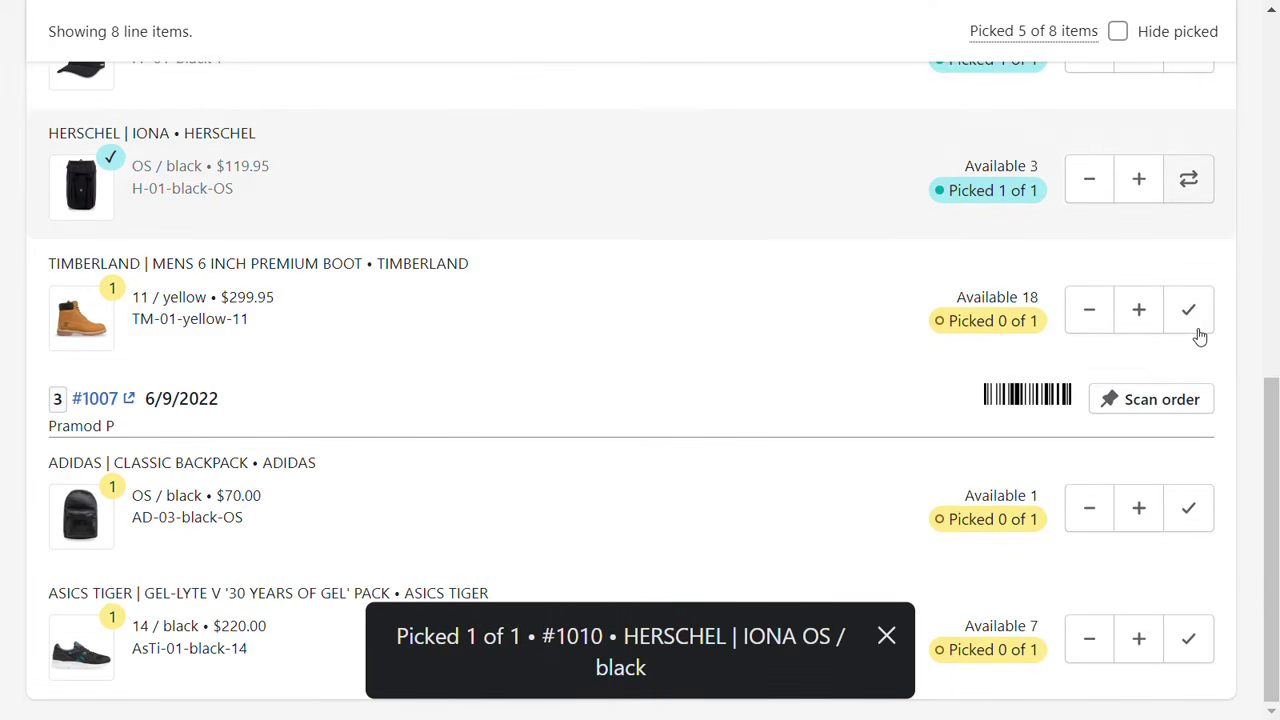
left_click(1195, 522)
left_click(1189, 638)
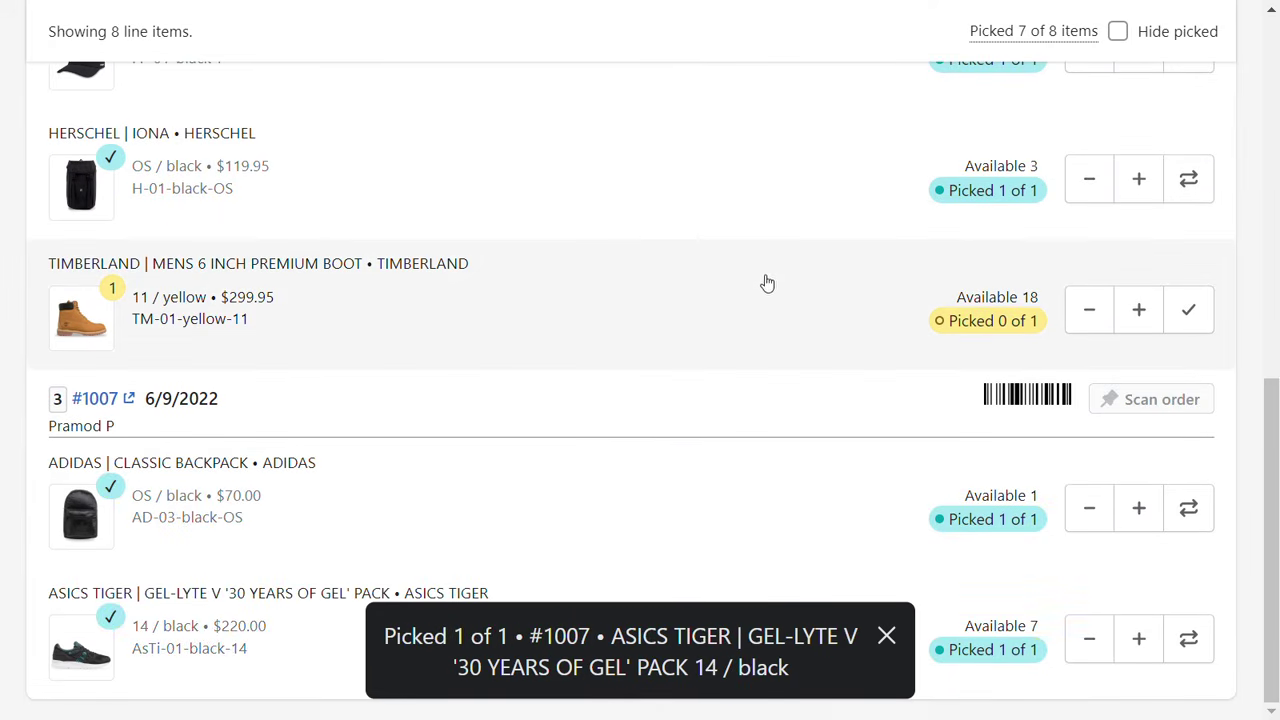
scroll(877, 551, "up", 3)
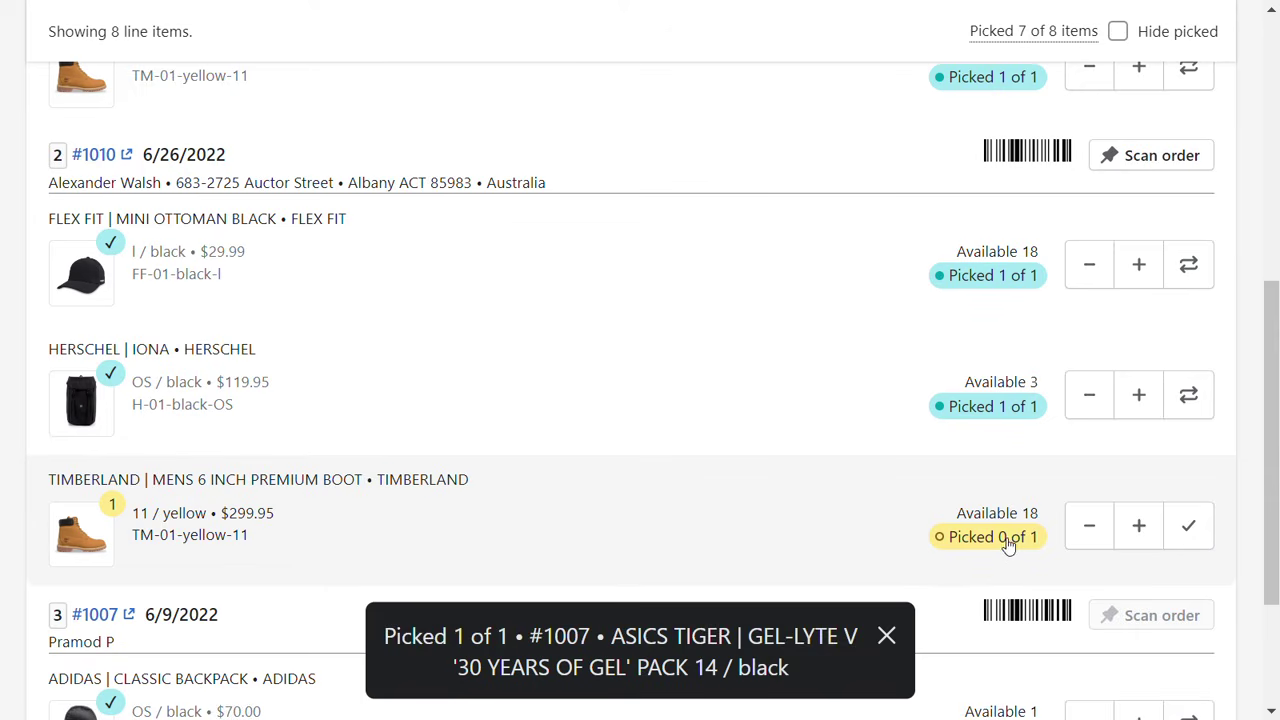
scroll(906, 480, "up", 6)
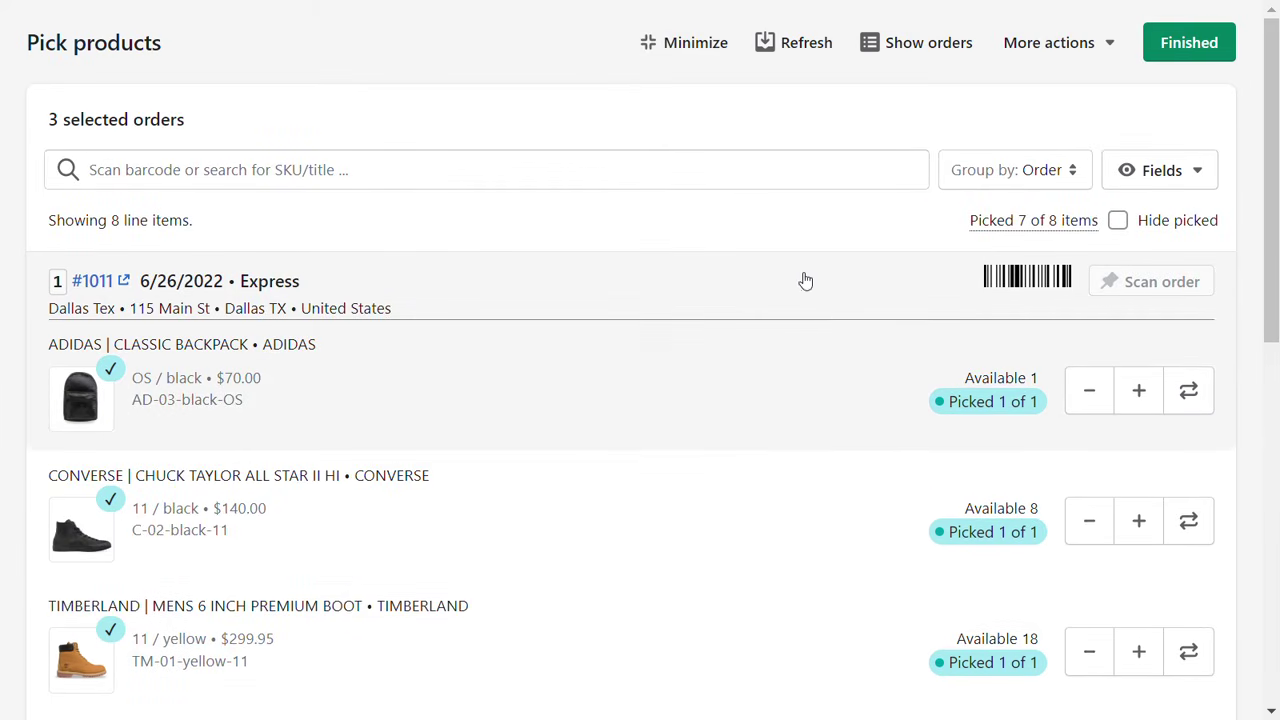
Finish the picklist, marking the orders with "Picked/PickedItem" tags and adding the picker's name as a tag
left_click(1188, 55)
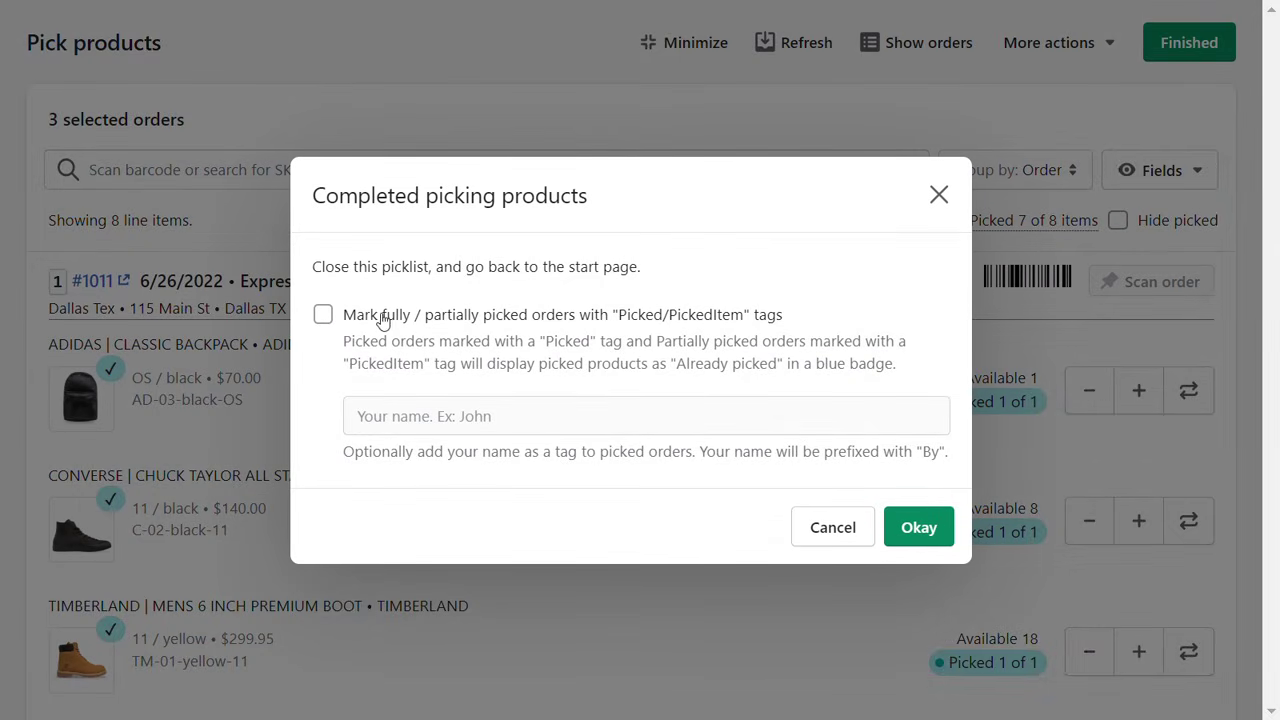
left_click(324, 316)
left_click(439, 420)
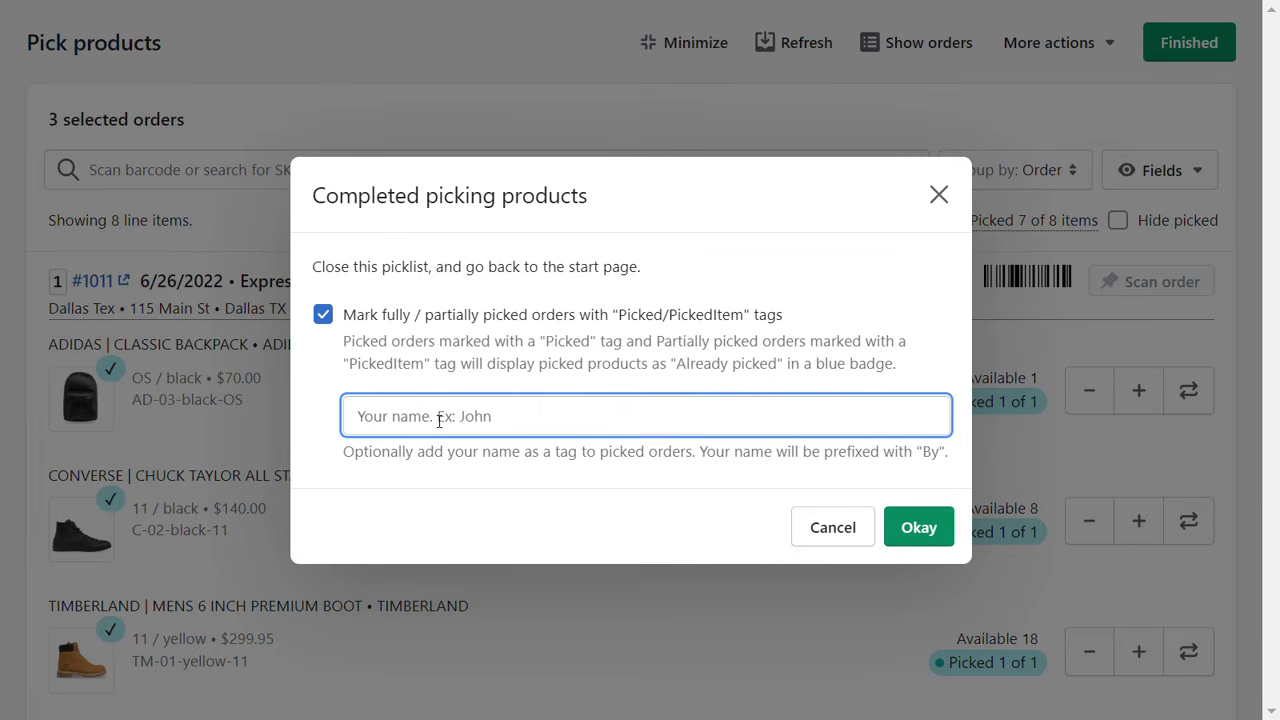
type("H")
key("BackSpace")
type("John")
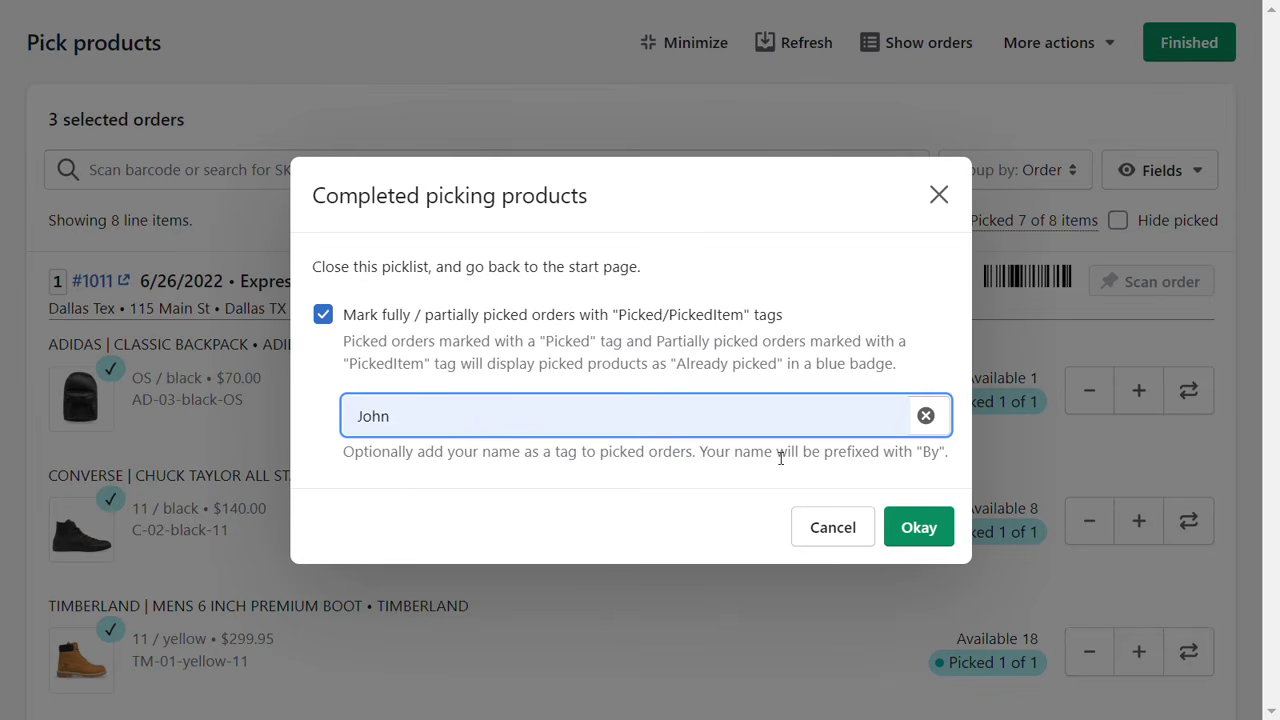
left_click(919, 528)
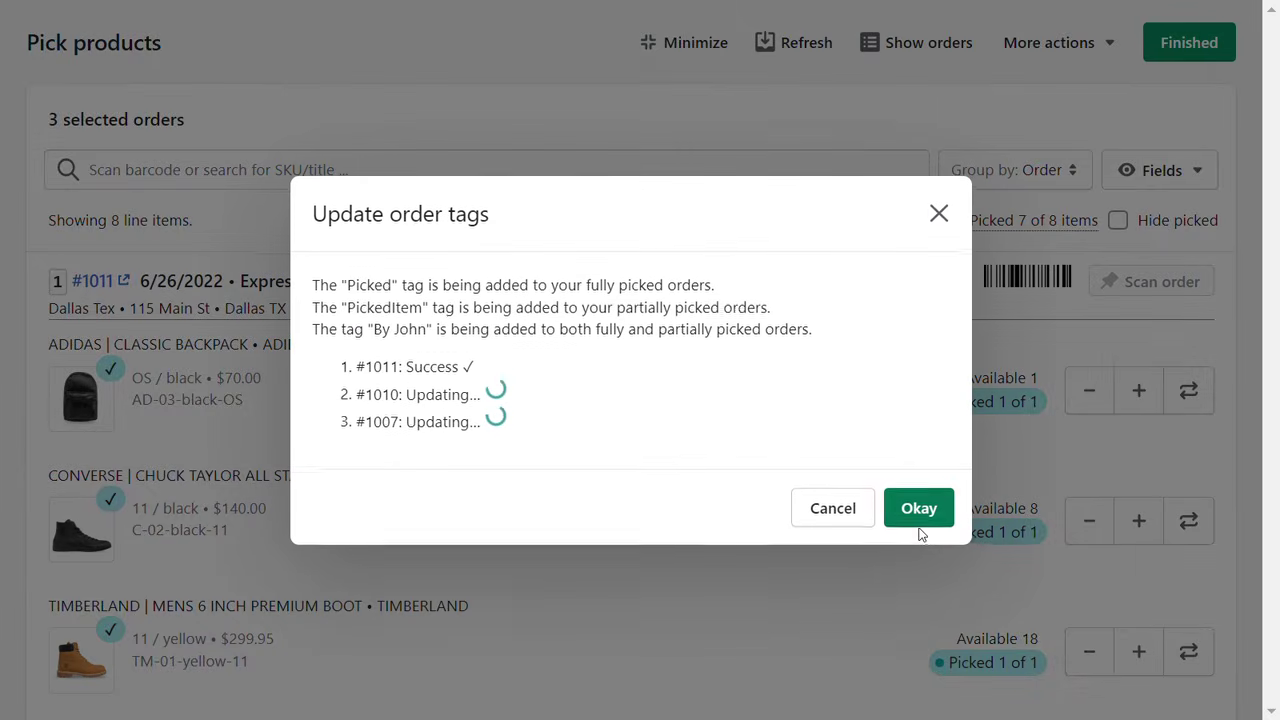
left_click(922, 519)
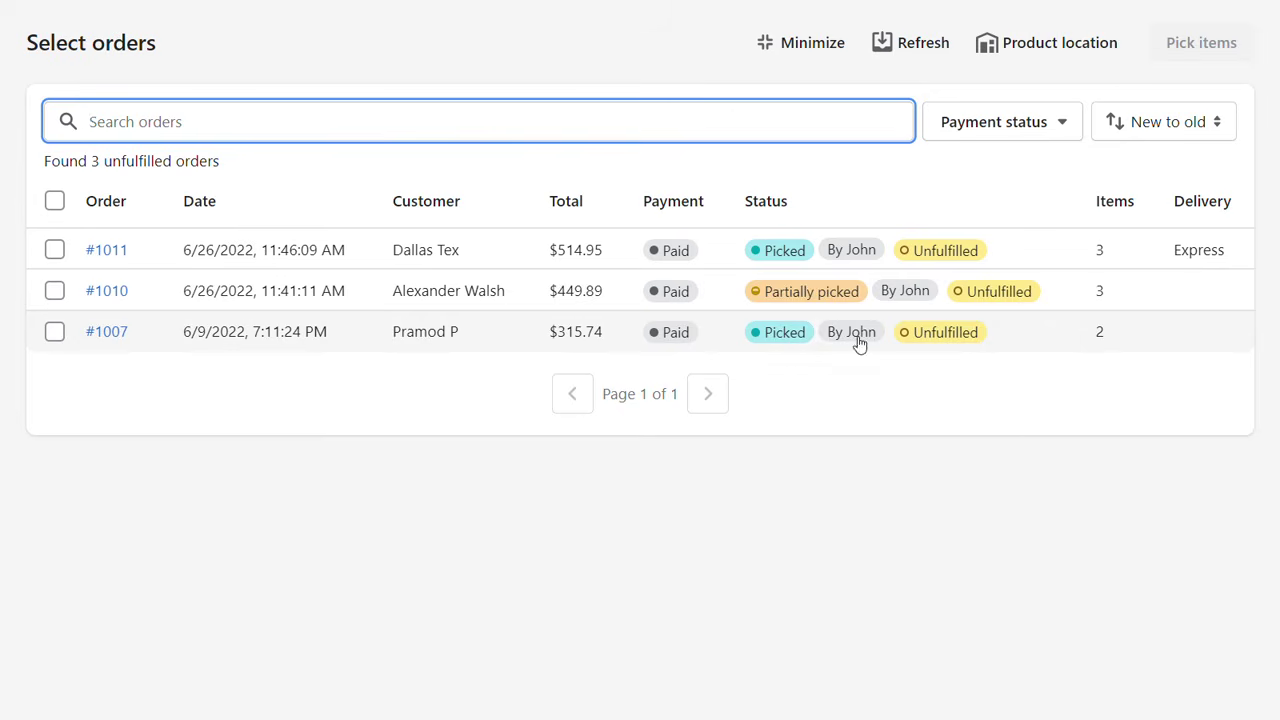
Reopen the partially picked order for picking and mark its remaining Timberland boots as picked
left_click(55, 292)
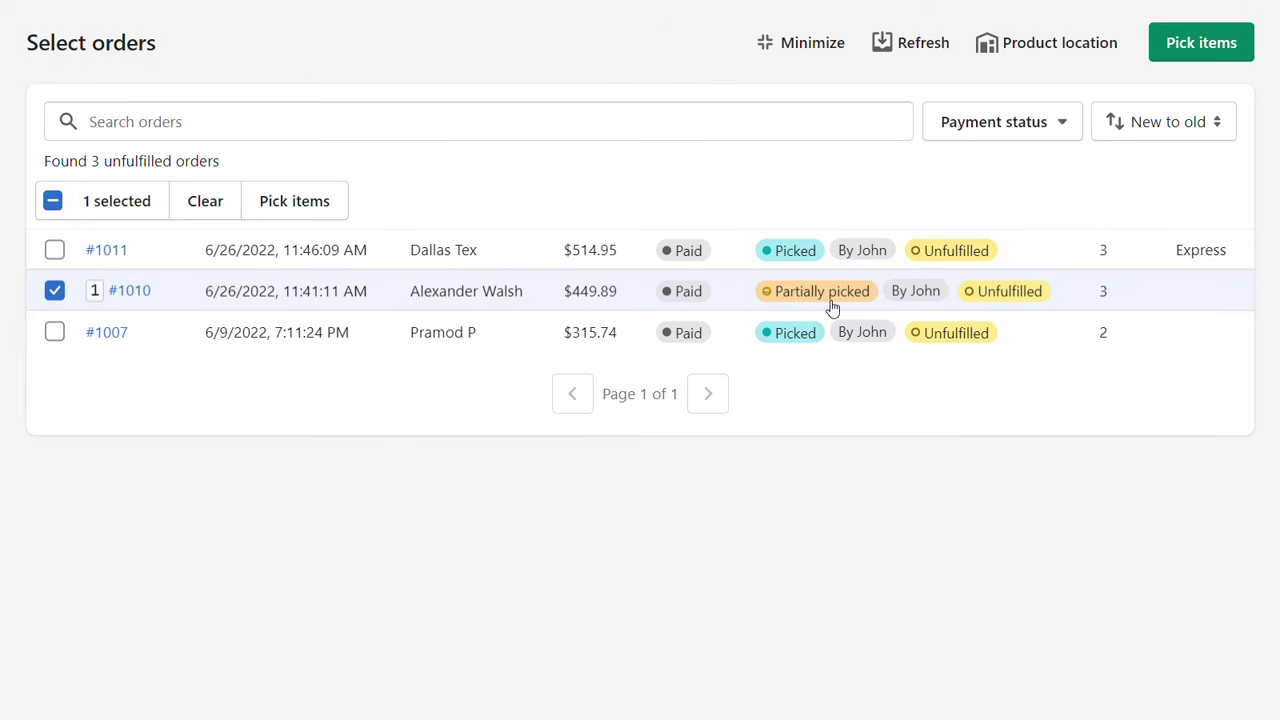
left_click(1185, 47)
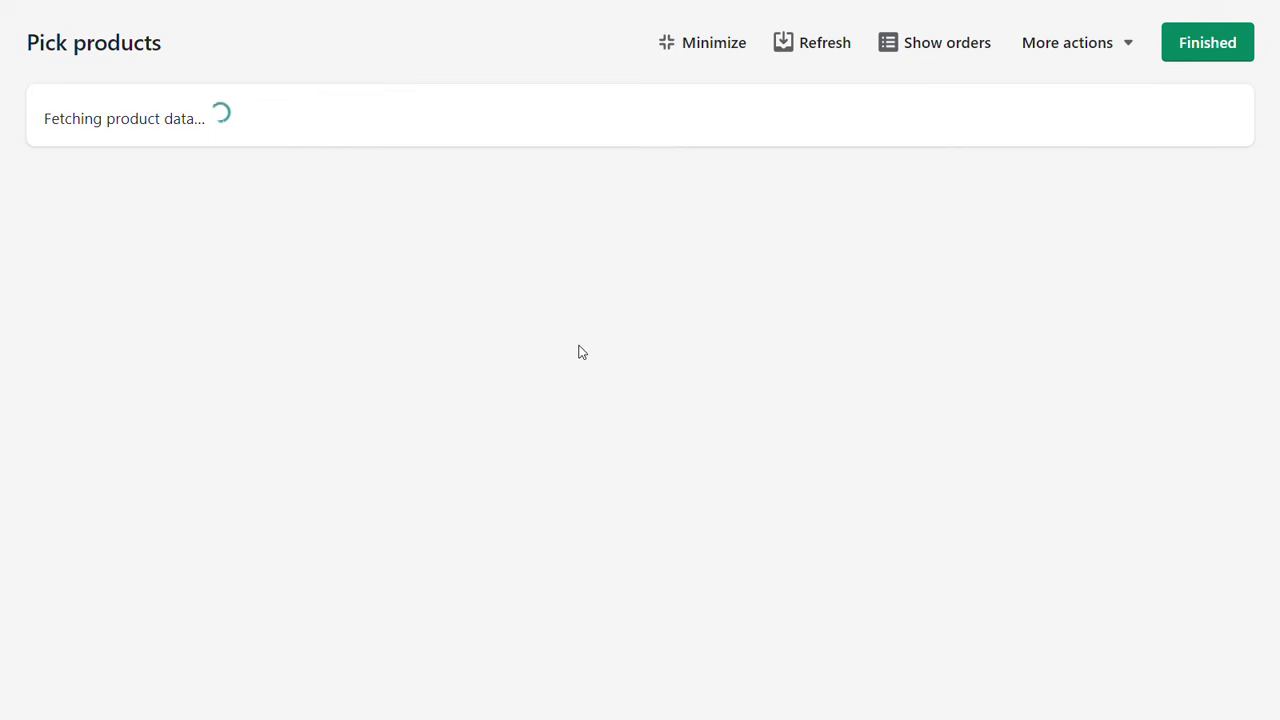
scroll(620, 388, "down", 1)
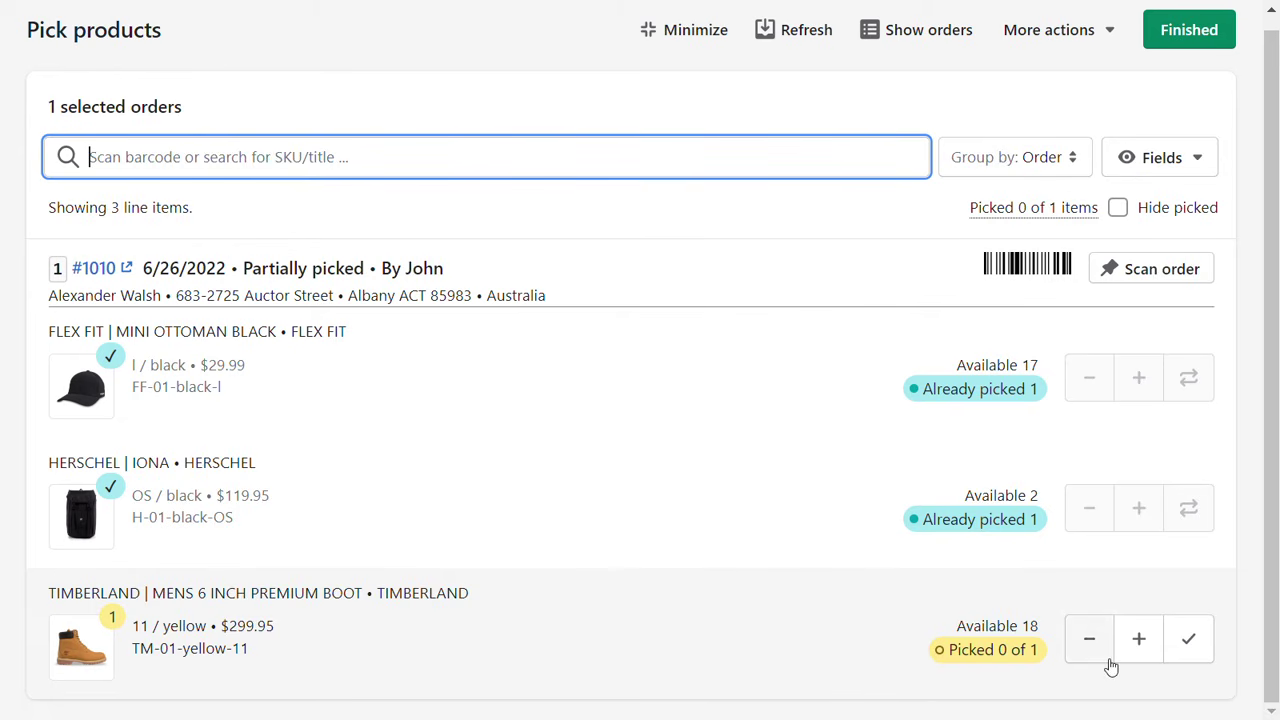
left_click(1188, 641)
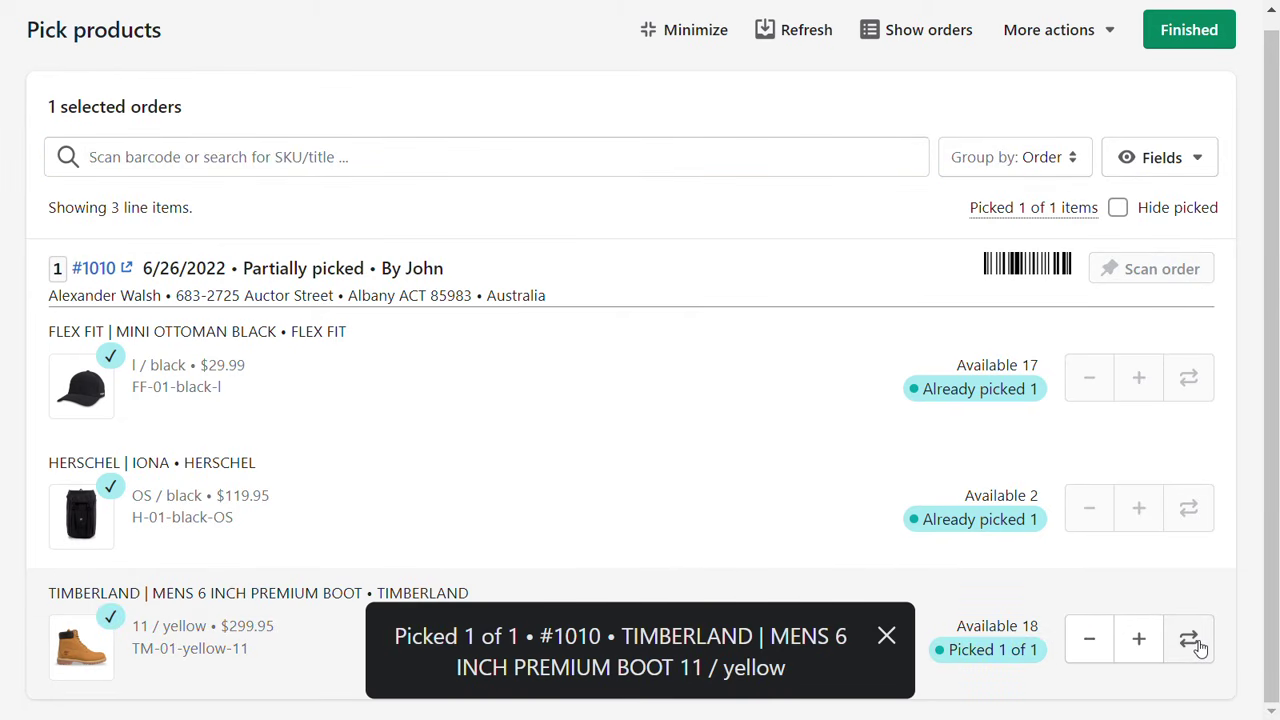
Finish this picklist with the "Picked/PickedItem" tag option and the picker's name kept, updating the order's tags
left_click(1177, 53)
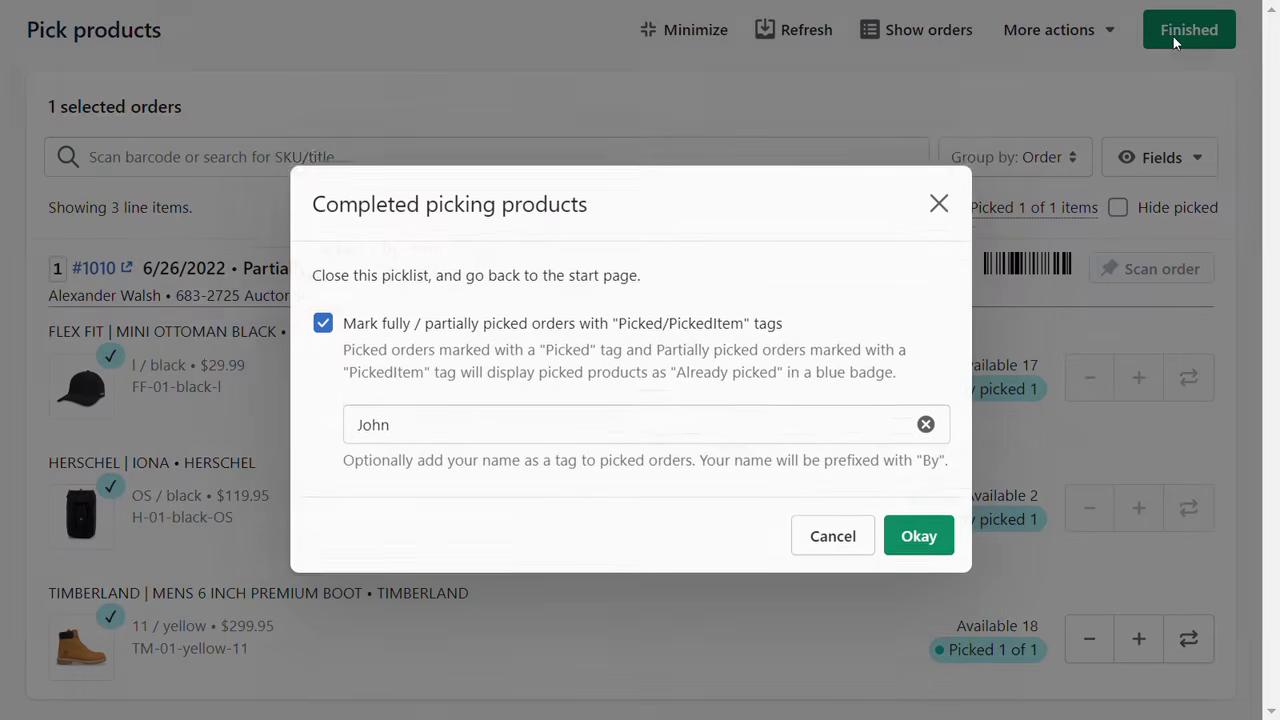
left_click(939, 528)
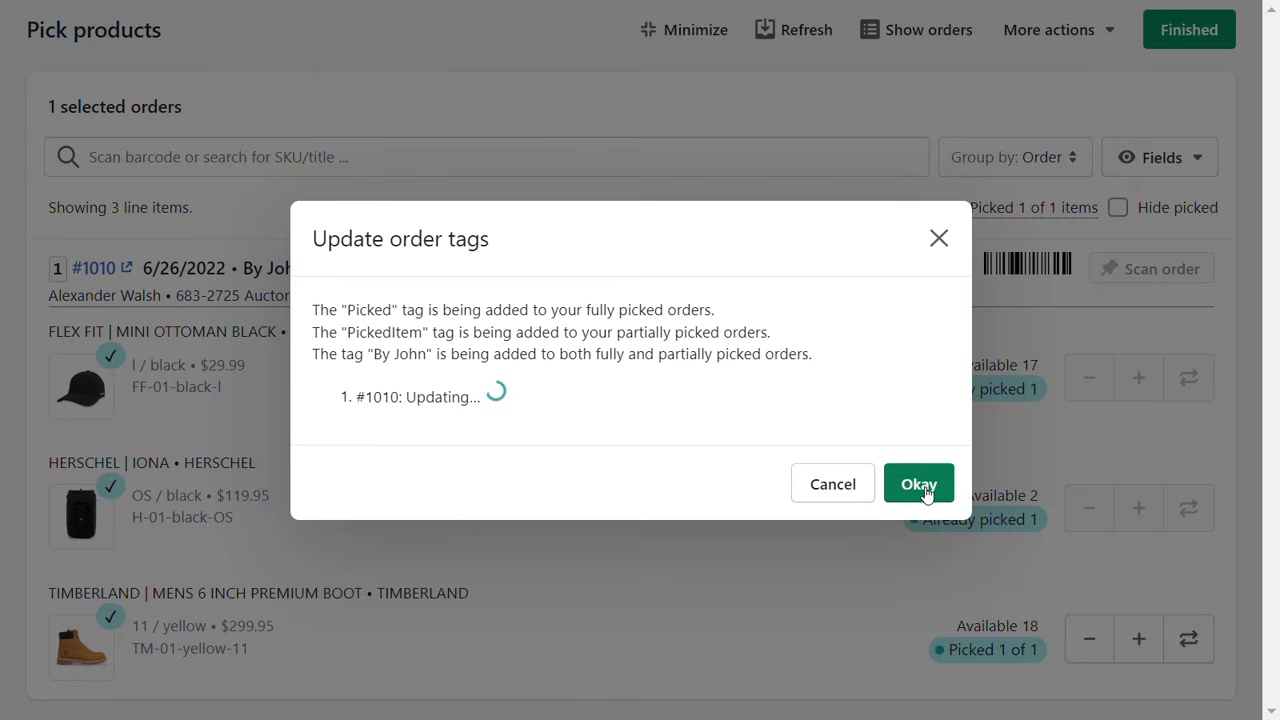
left_click(919, 484)
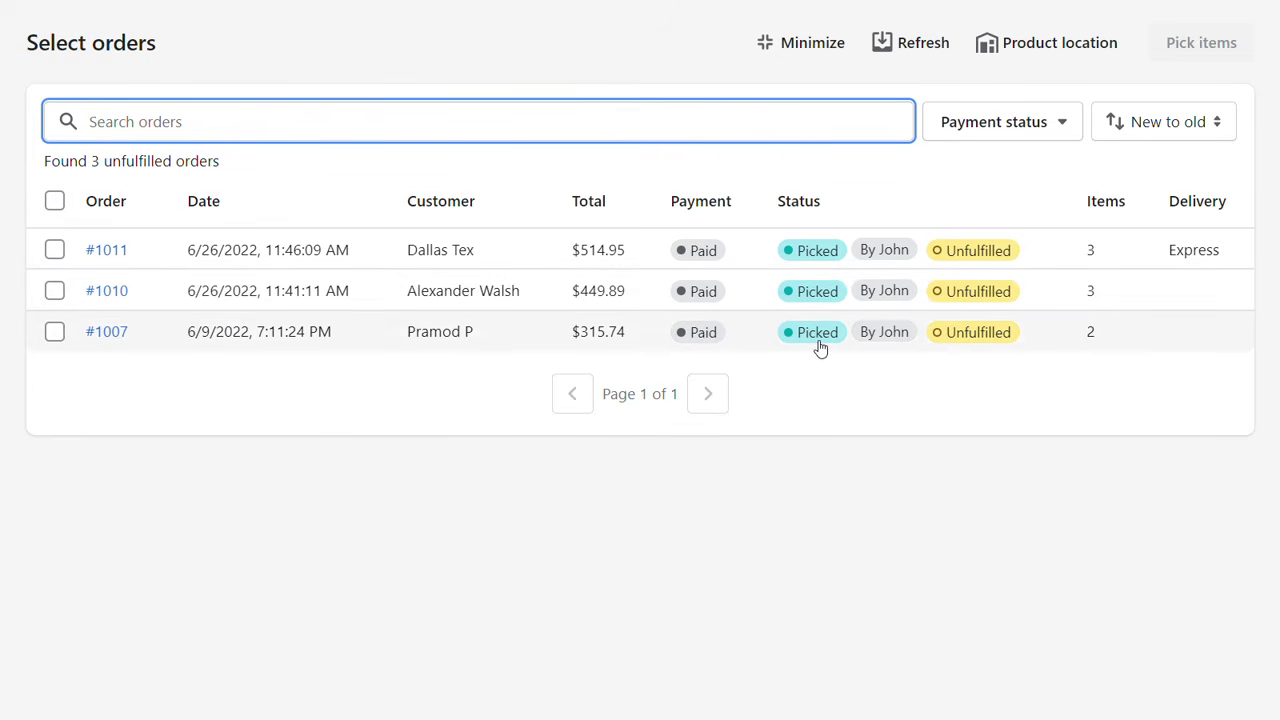
Open the pick list for all three picked orders, hide the selected orders summary and show it again
left_click(55, 204)
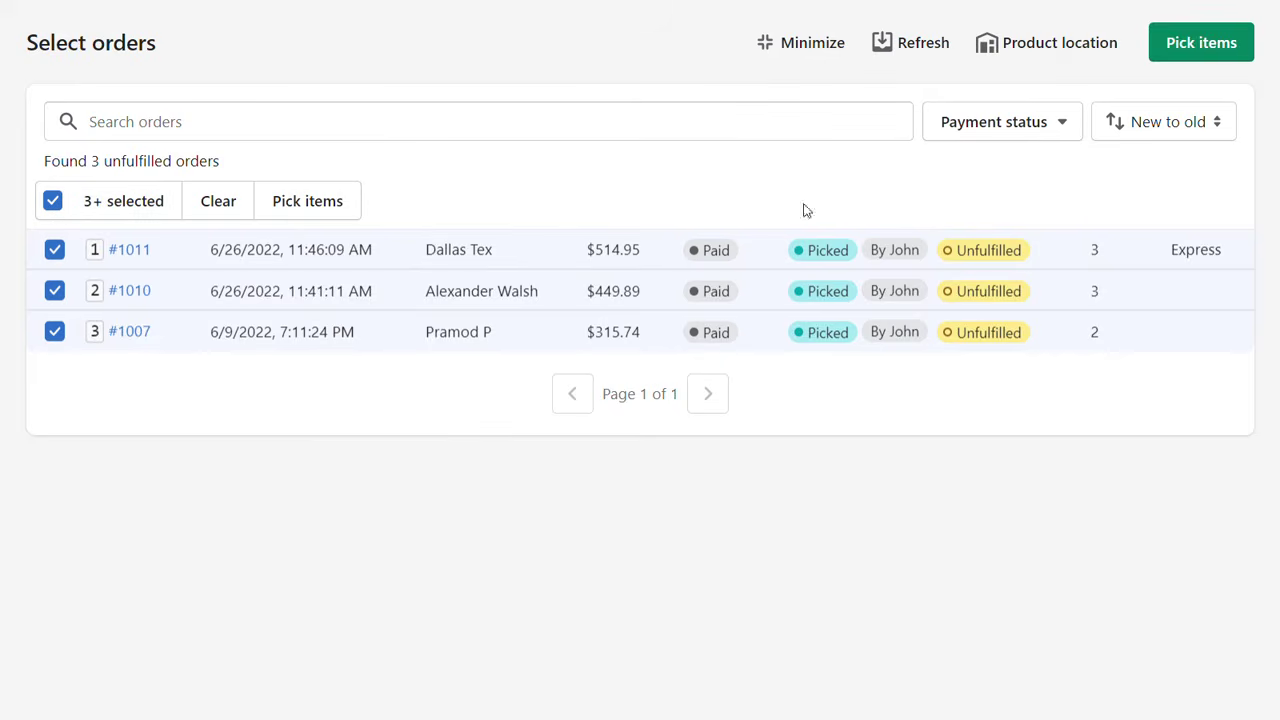
left_click(1211, 51)
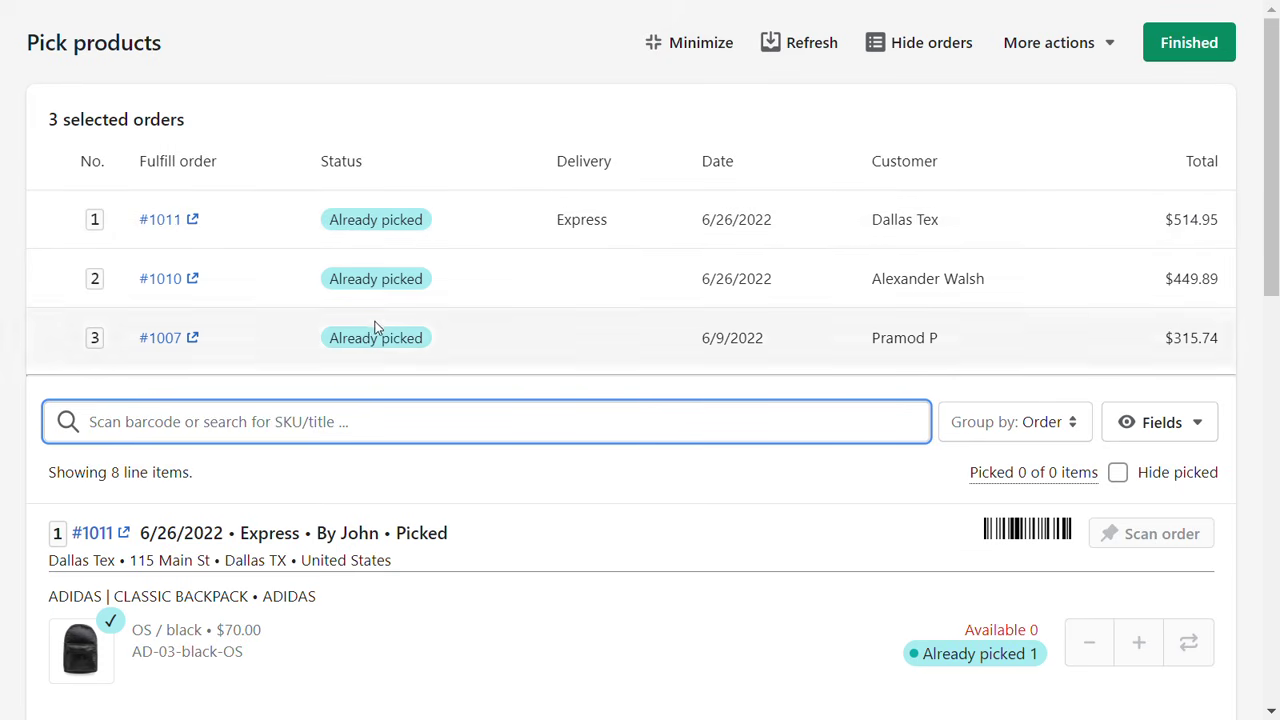
left_click(934, 43)
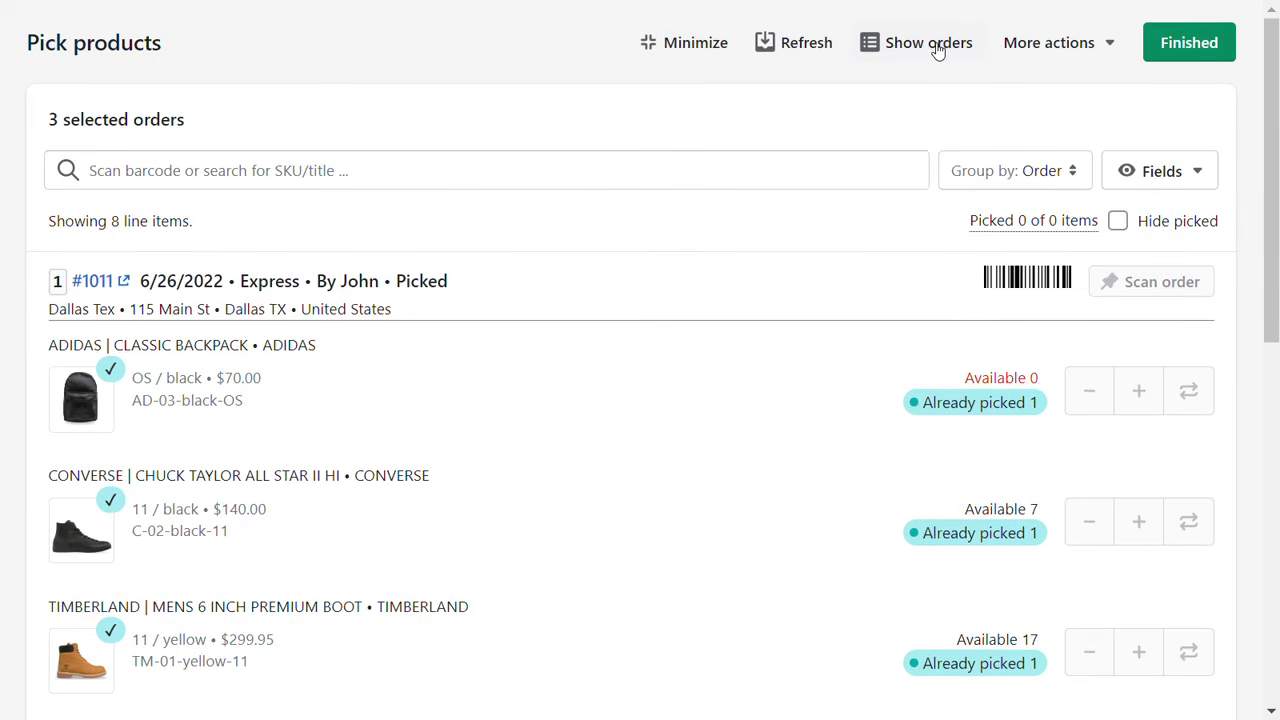
left_click(937, 47)
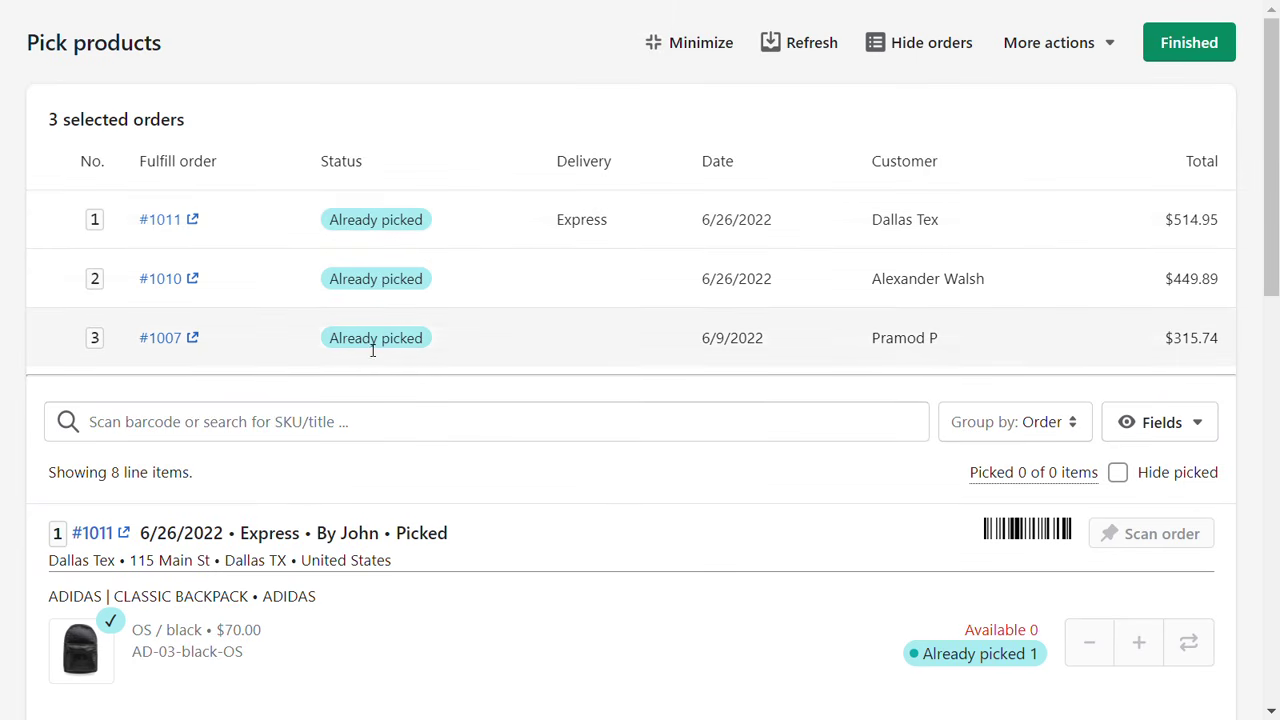
Open the Express order from the selected orders list and start fulfilling its items
left_click(194, 222)
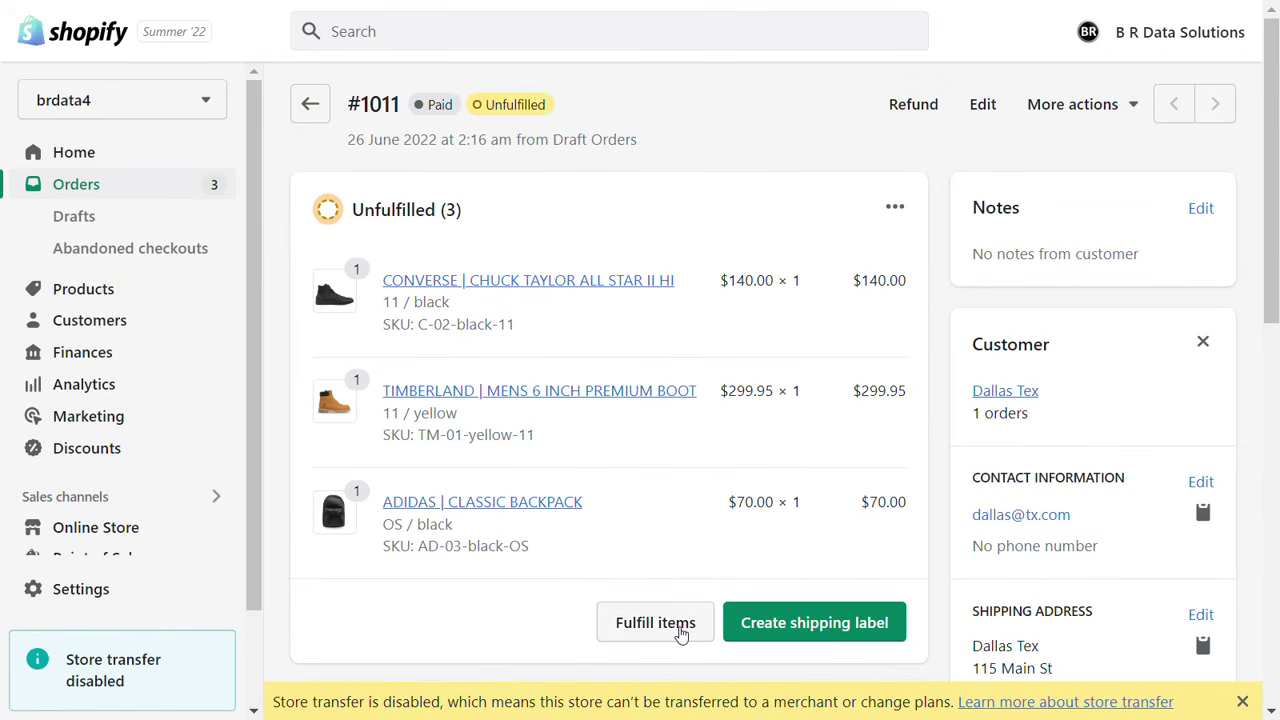
scroll(777, 371, "down", 3)
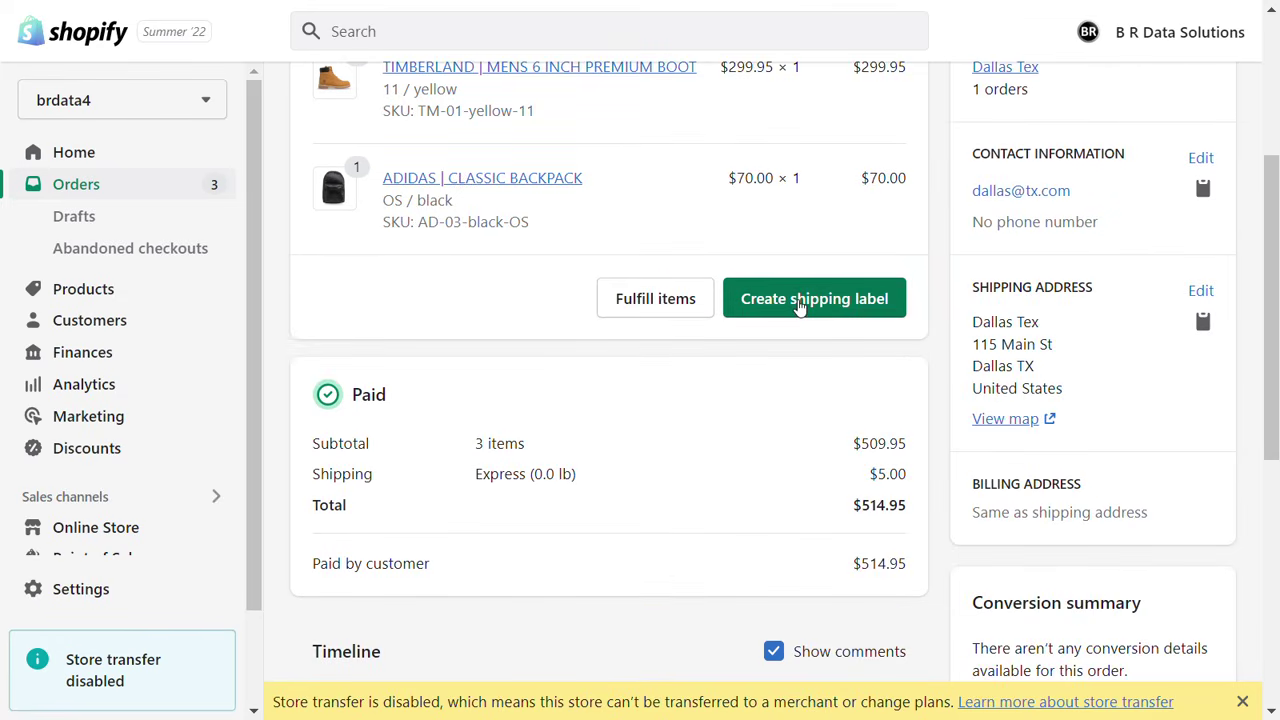
left_click(655, 299)
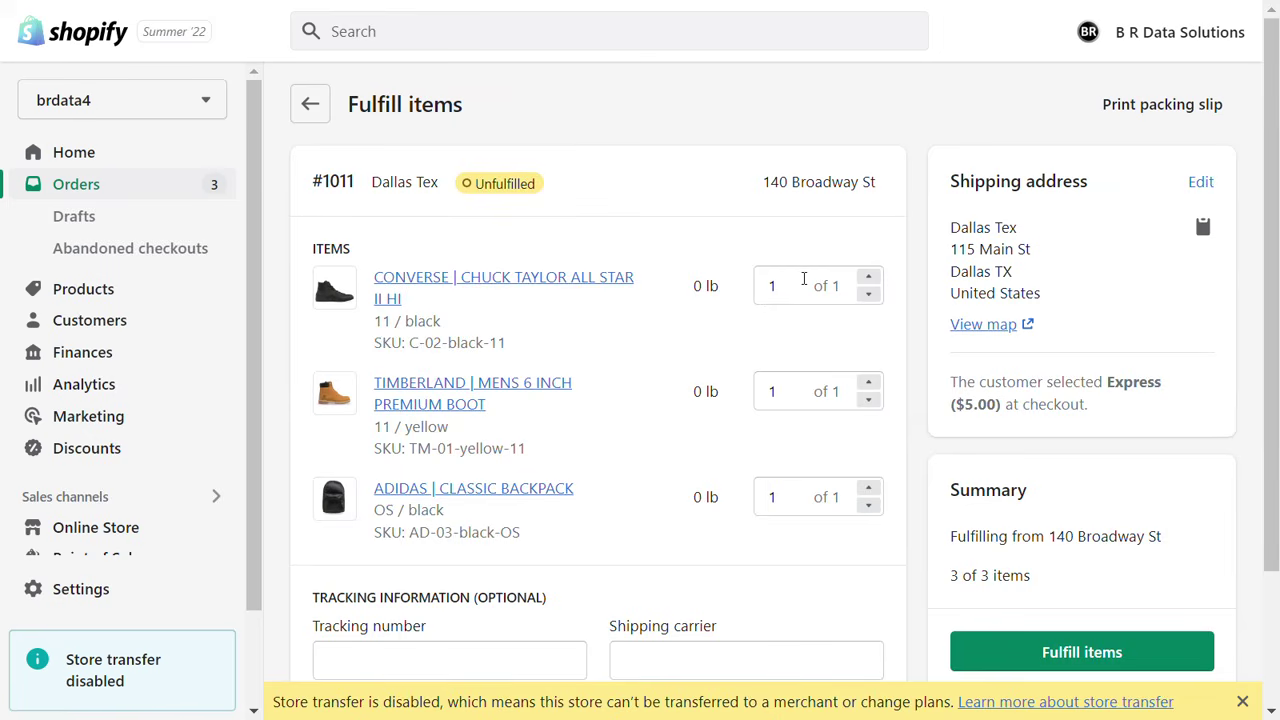
Enter the shipment's tracking number, choose Bluedart as the shipping carrier, and fulfill all three items of the Express order
scroll(857, 423, "down", 2)
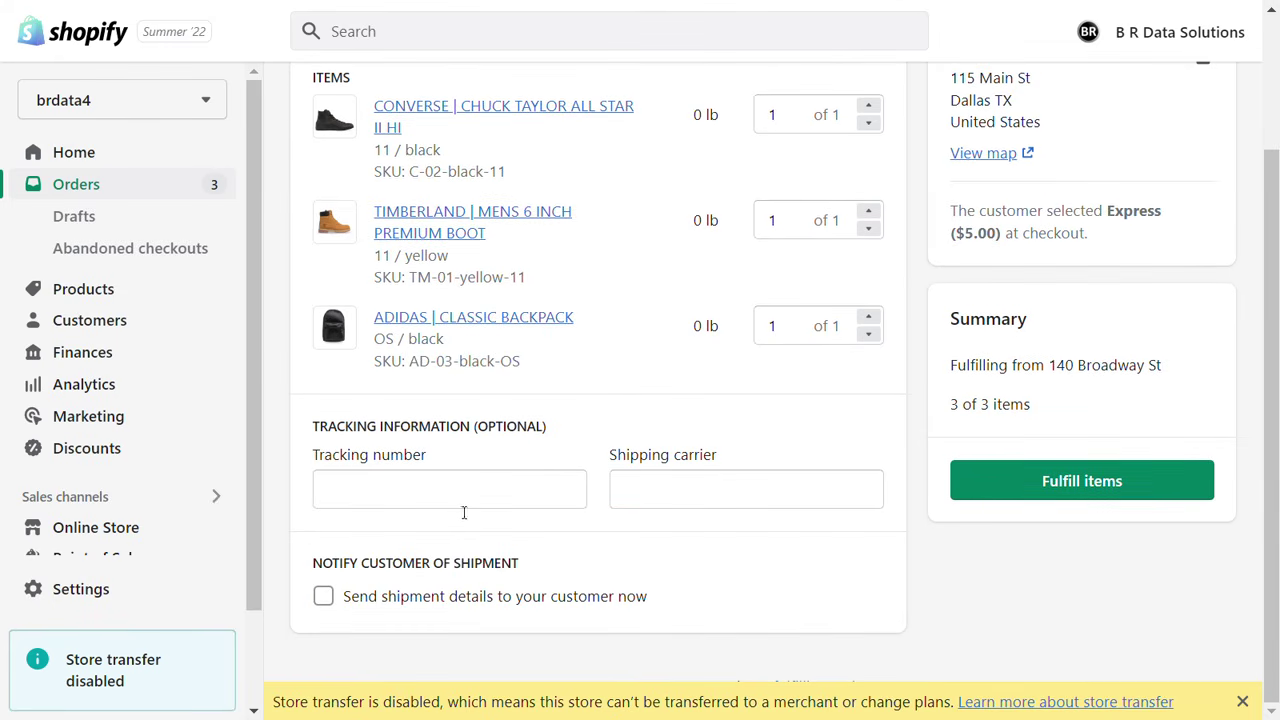
left_click(460, 512)
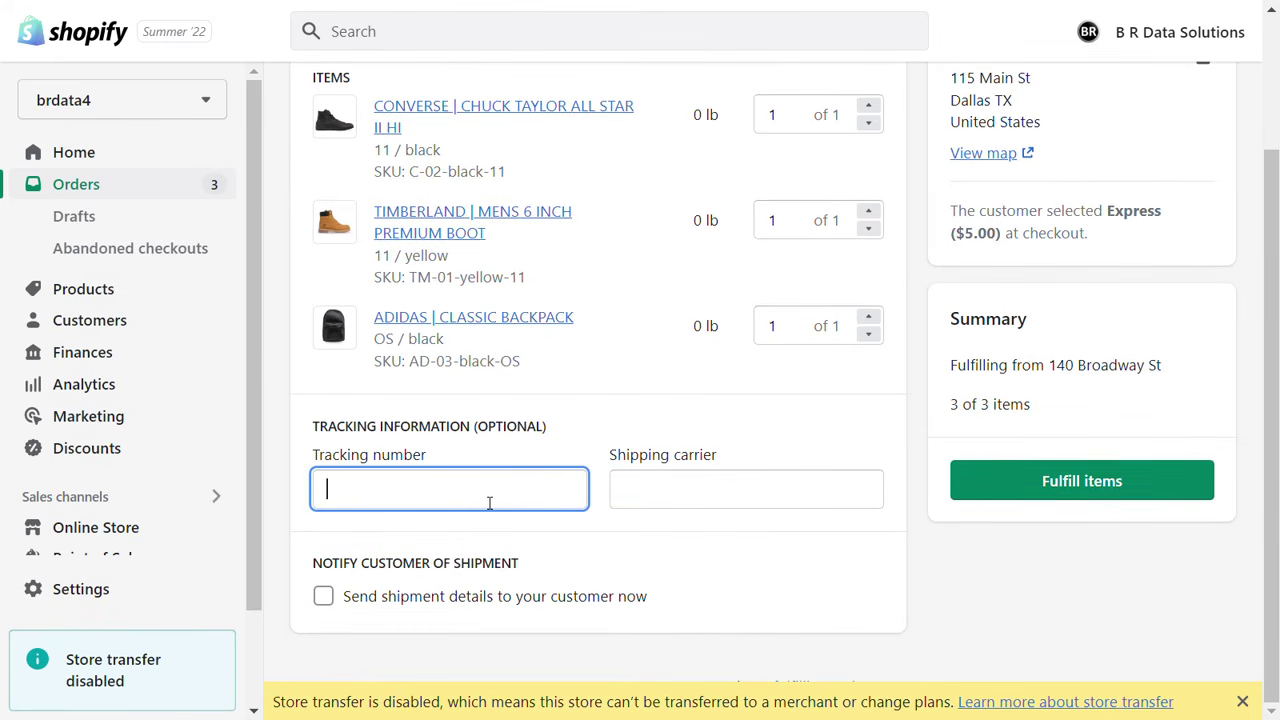
type("125677613")
left_click(731, 503)
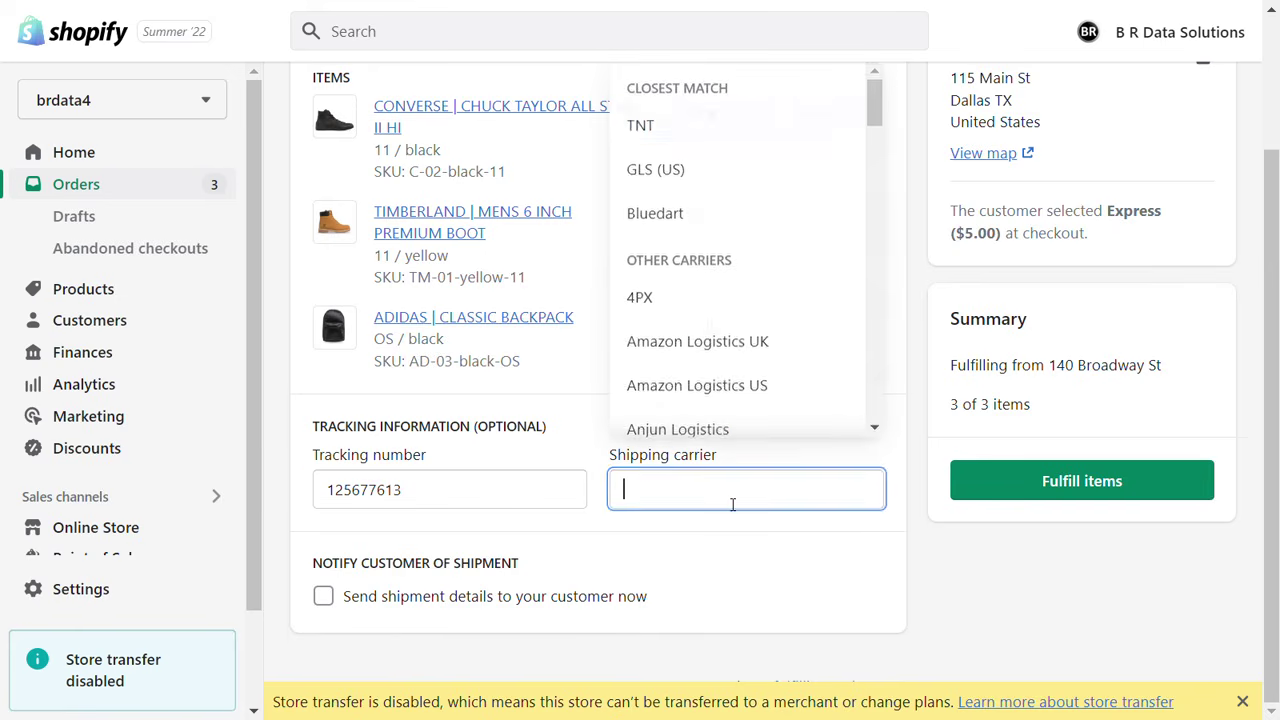
left_click(646, 214)
left_click(1070, 478)
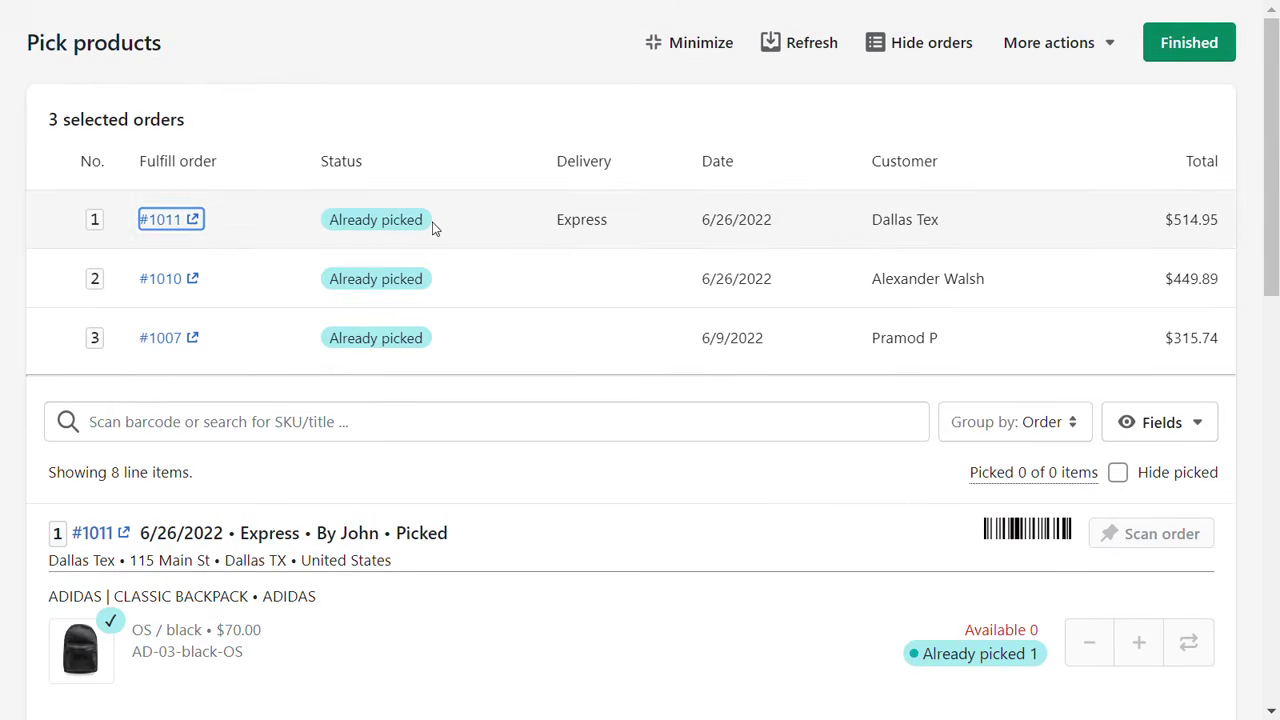
Open the second selected order from the pick list and fulfill all its items without tracking information
left_click(196, 280)
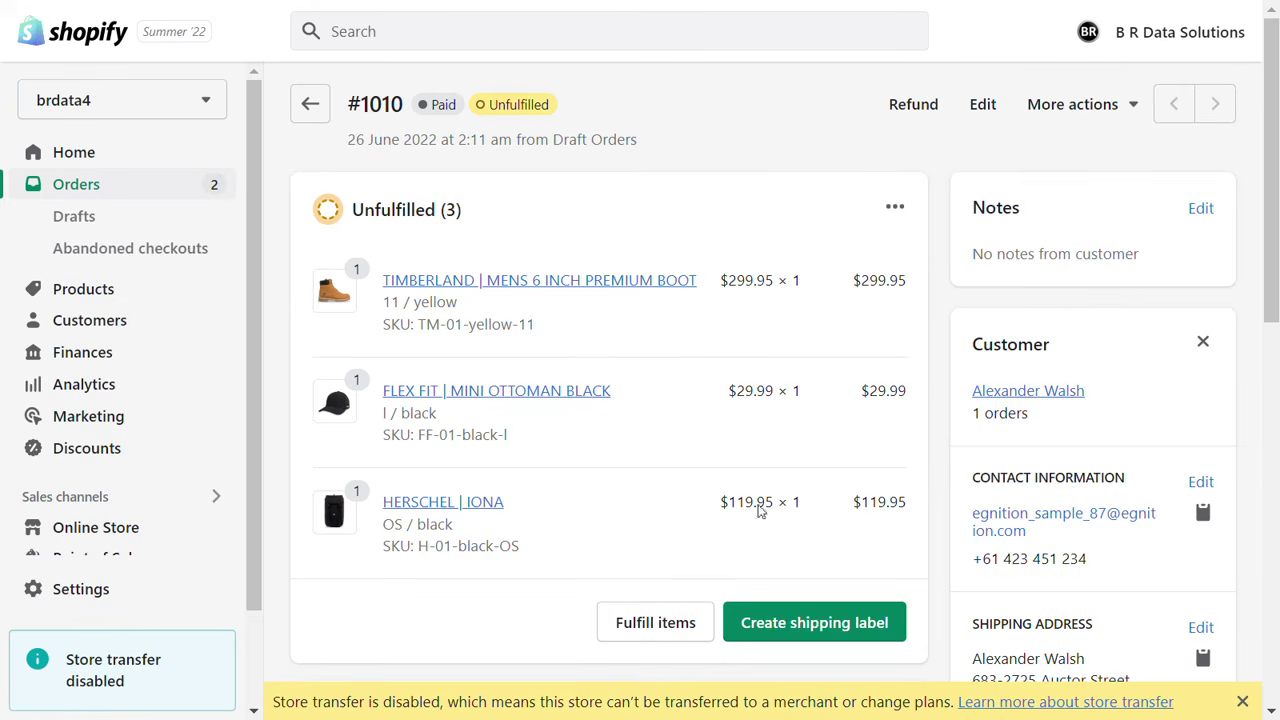
left_click(676, 626)
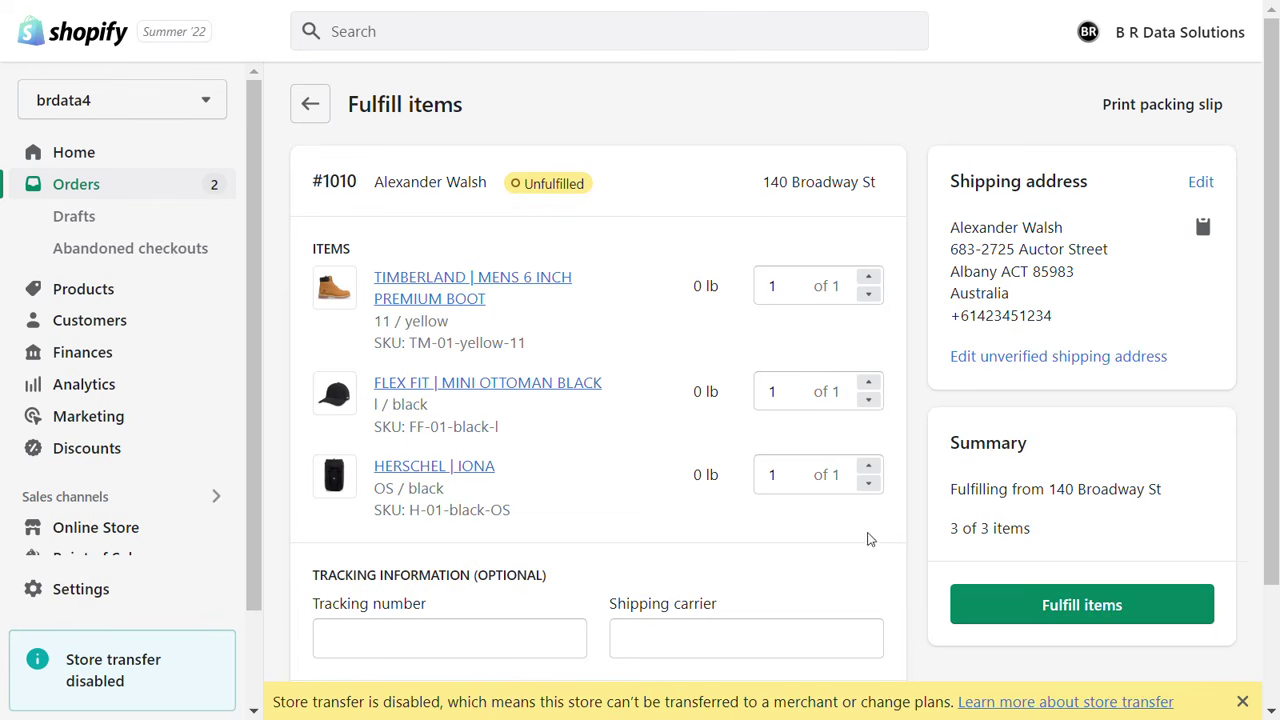
left_click(1068, 610)
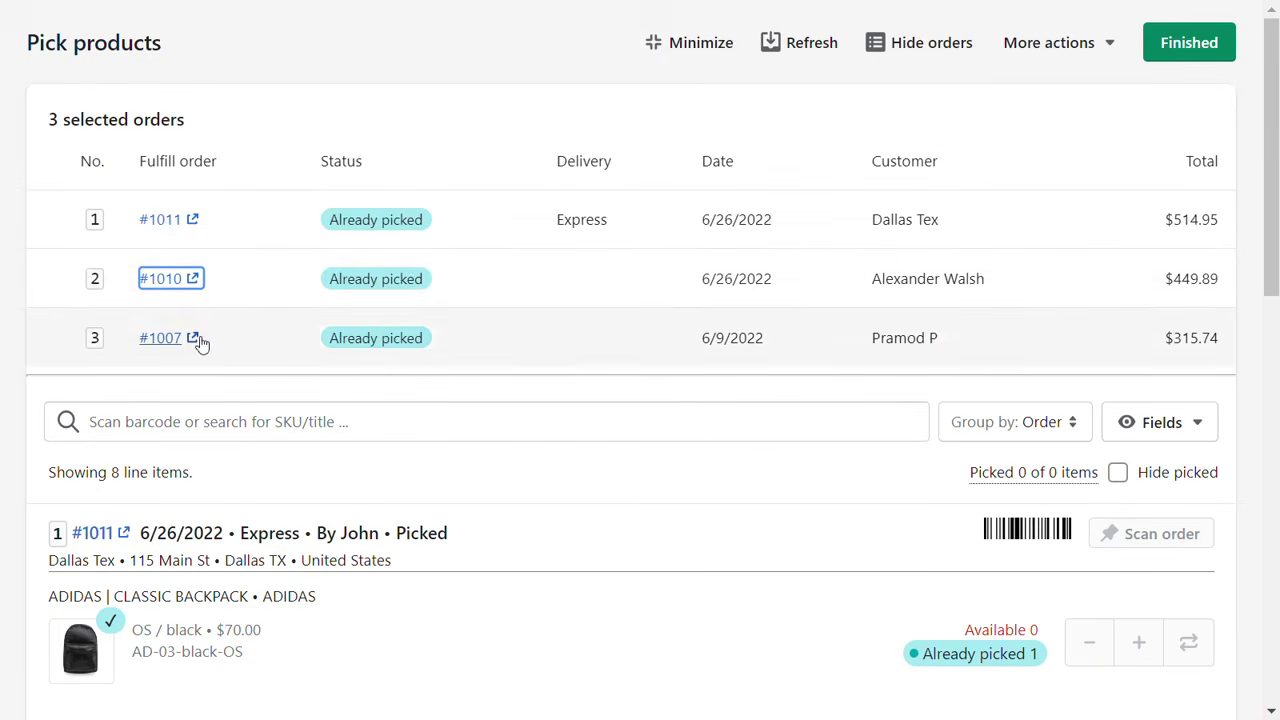
Open the third selected order, fulfill its Asics shoes and Adidas backpack, and return to the pick list
left_click(199, 342)
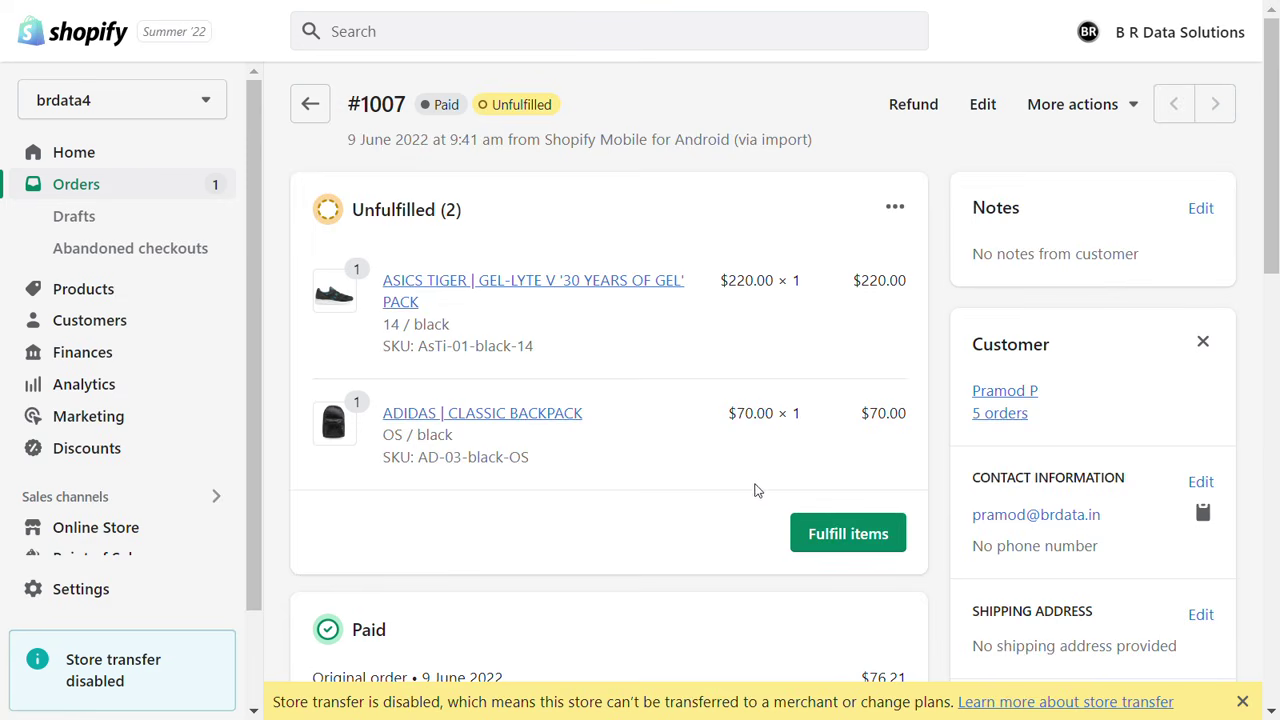
left_click(845, 546)
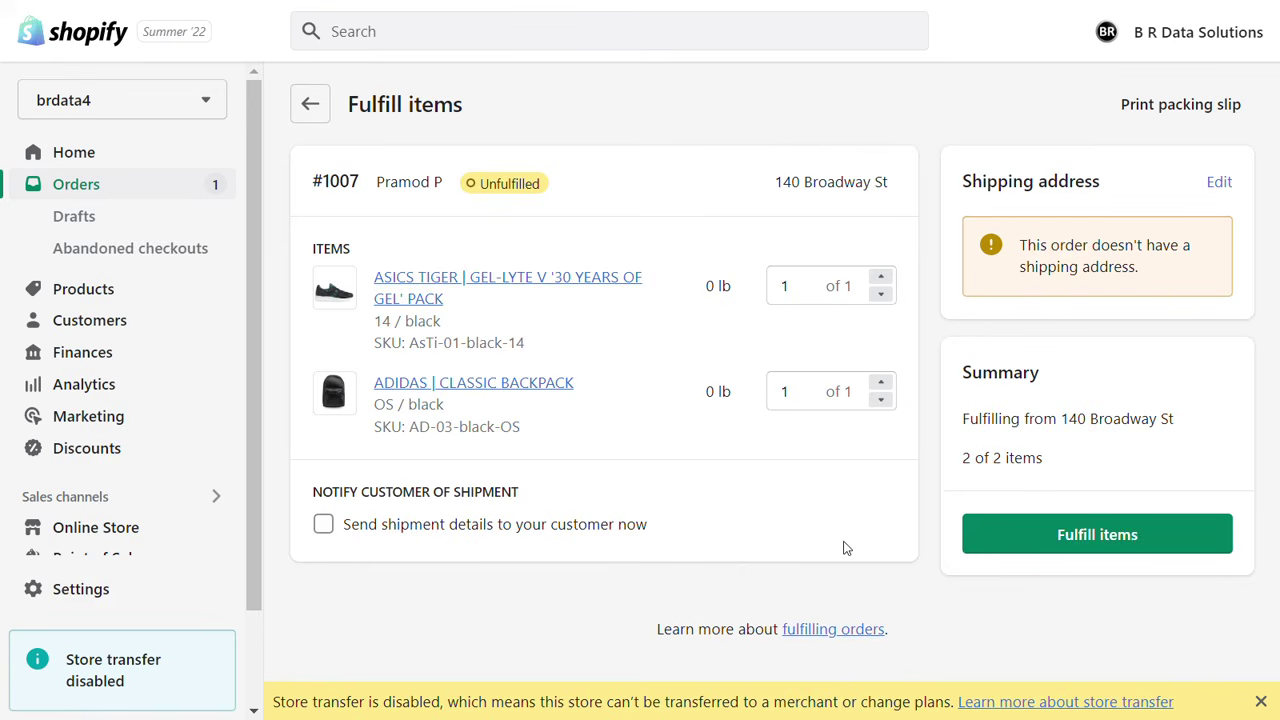
left_click(1056, 544)
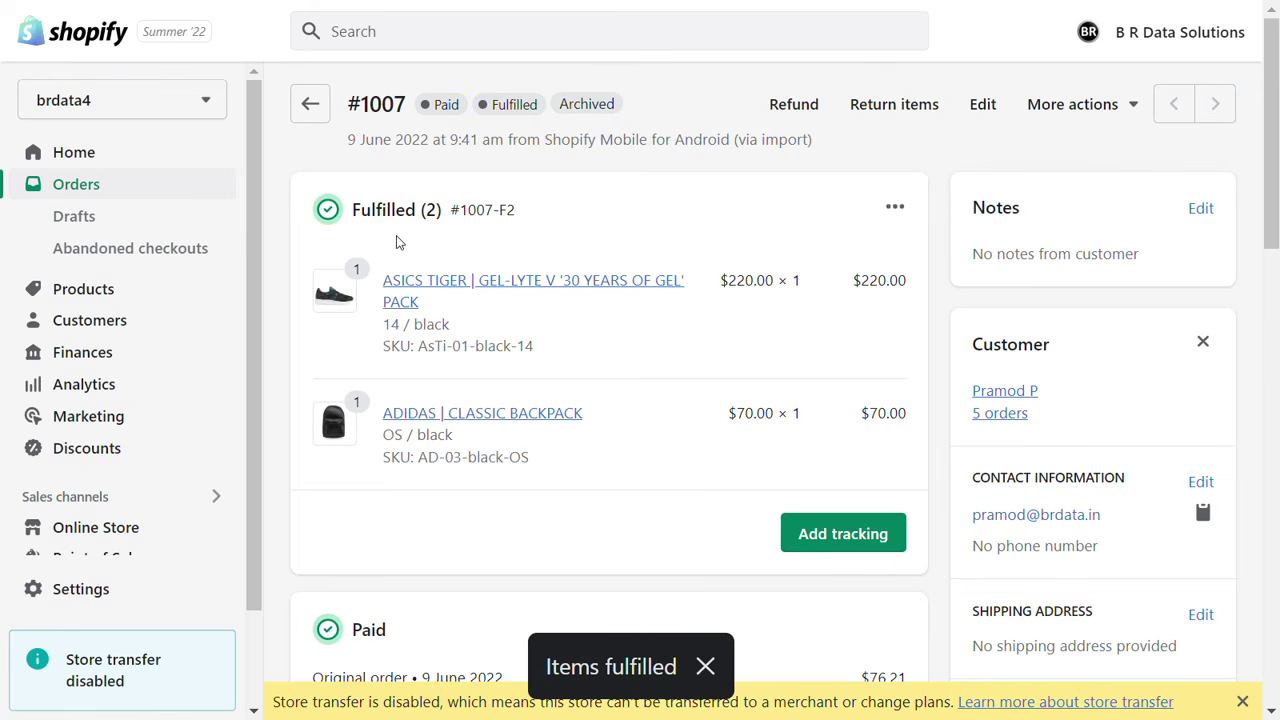
key("ctrl+w")
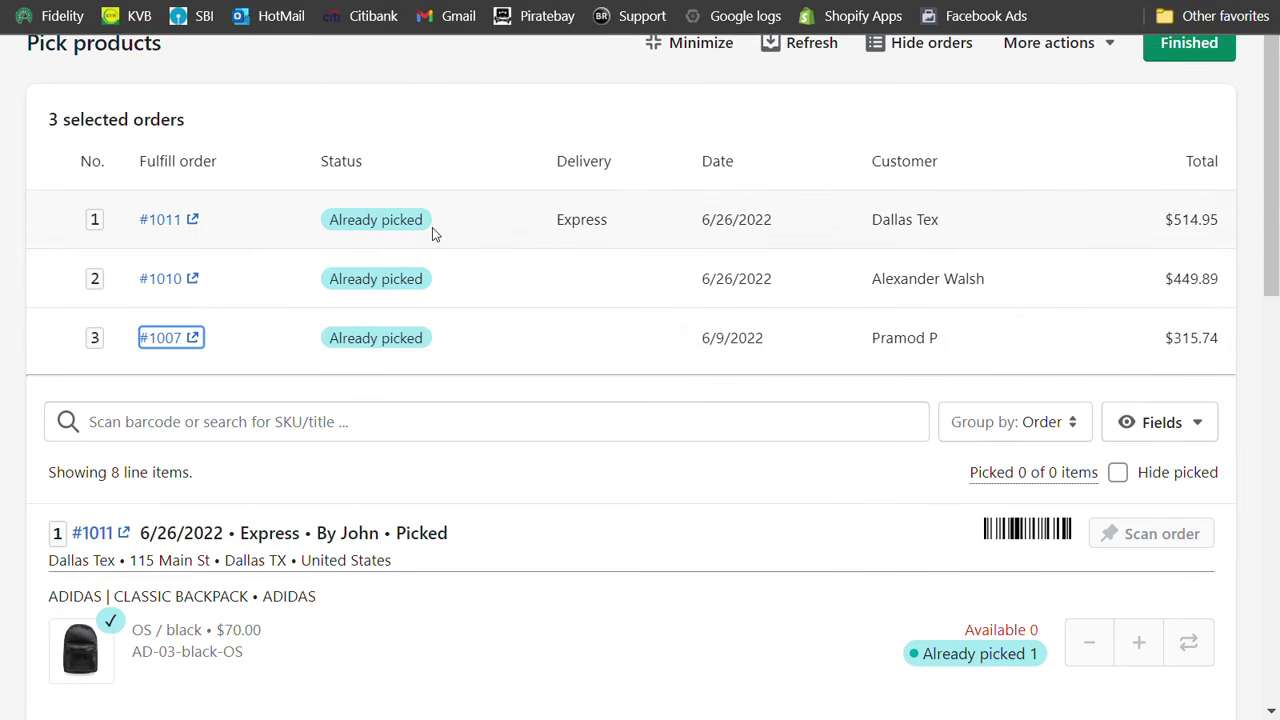
Refresh the pick list and finish it, keeping the "Picked/PickedItem" tag option and the picker's name
left_click(807, 52)
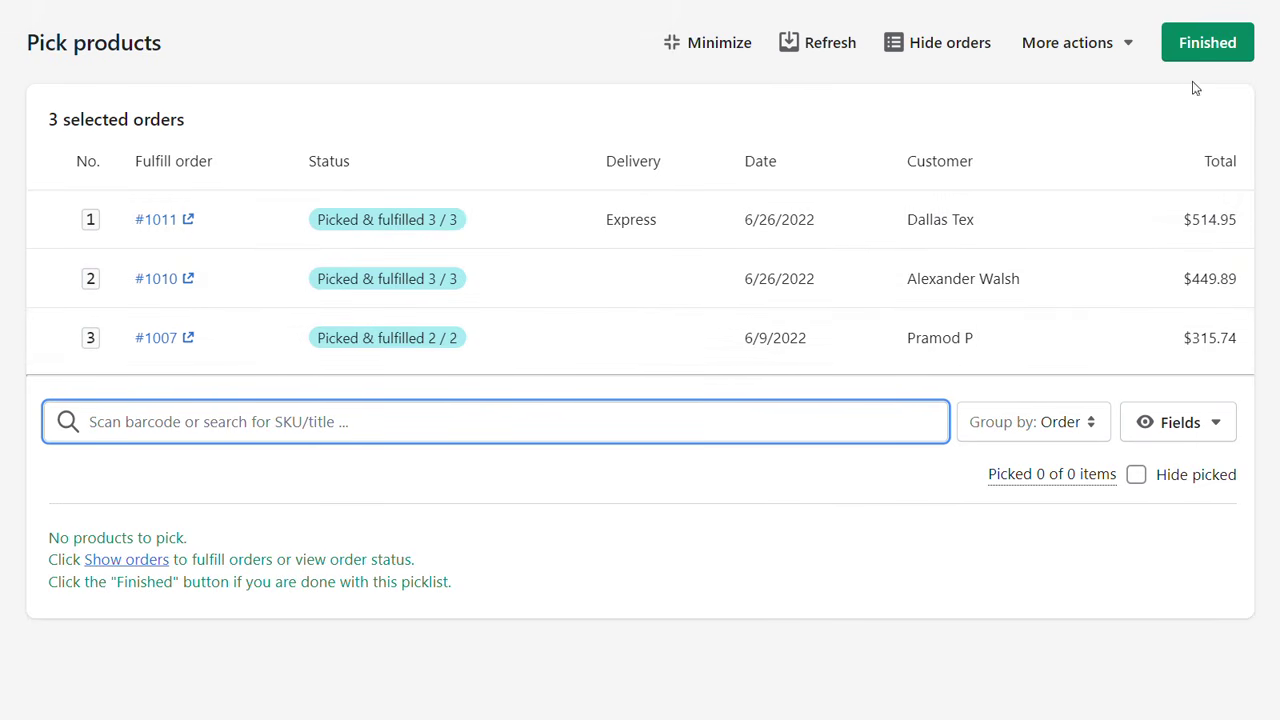
left_click(1211, 53)
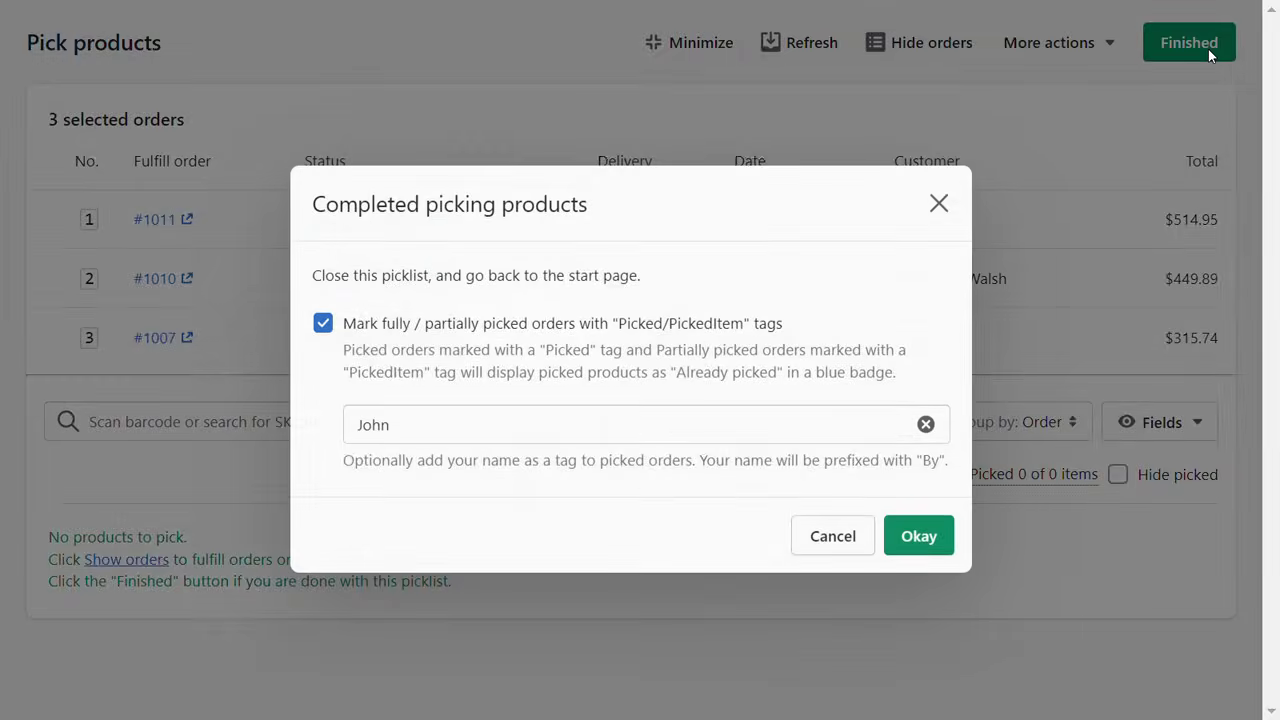
left_click(933, 531)
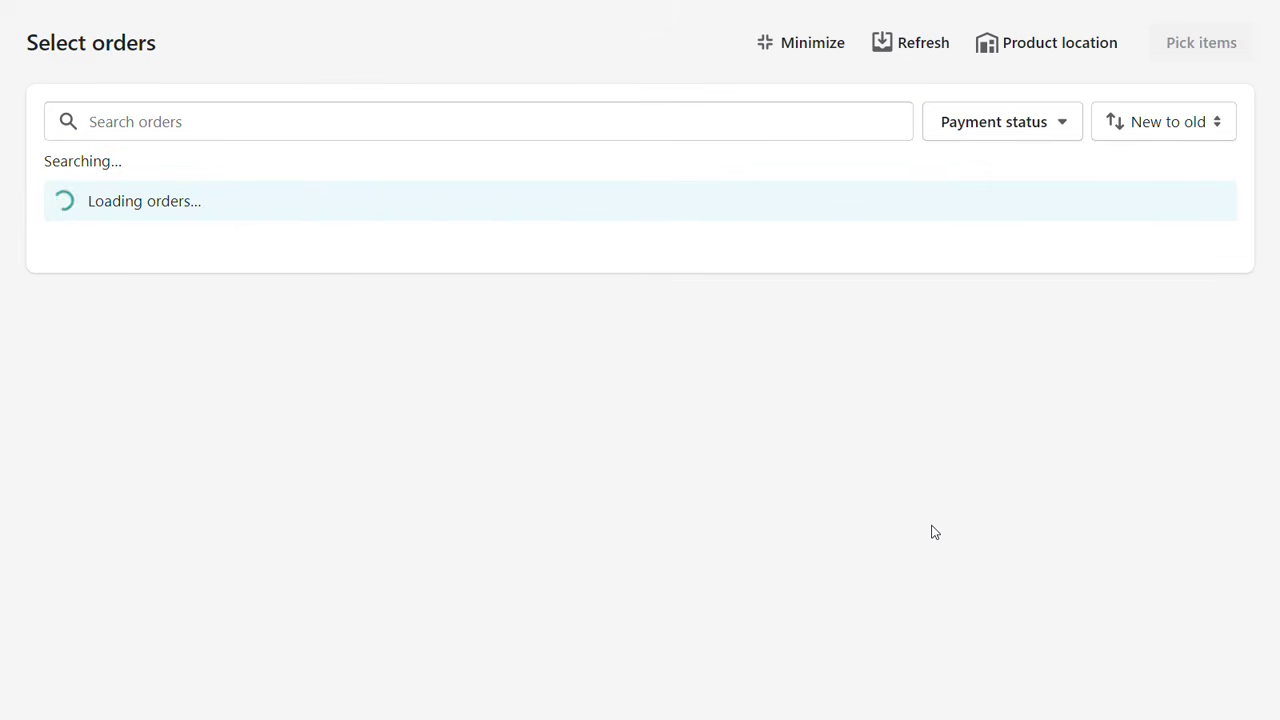